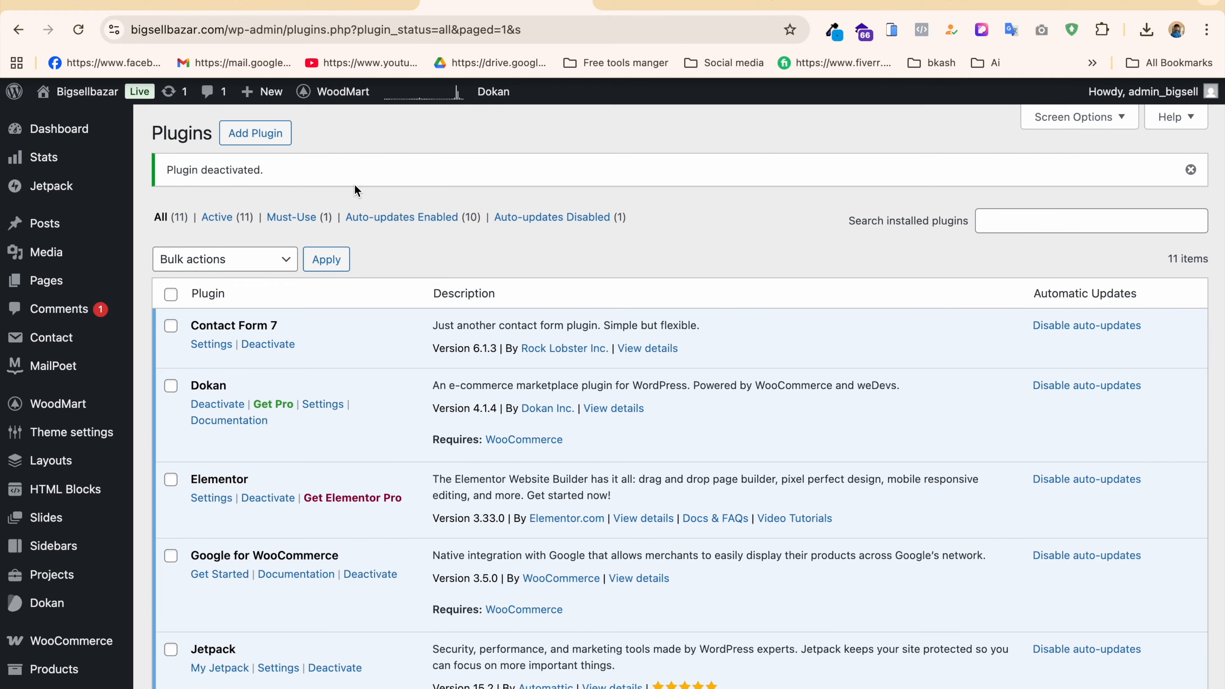
- Switch to the Pathao merchant portal and examine the merchant API credentials and environment details on the Developer's API page
click(867, 2)
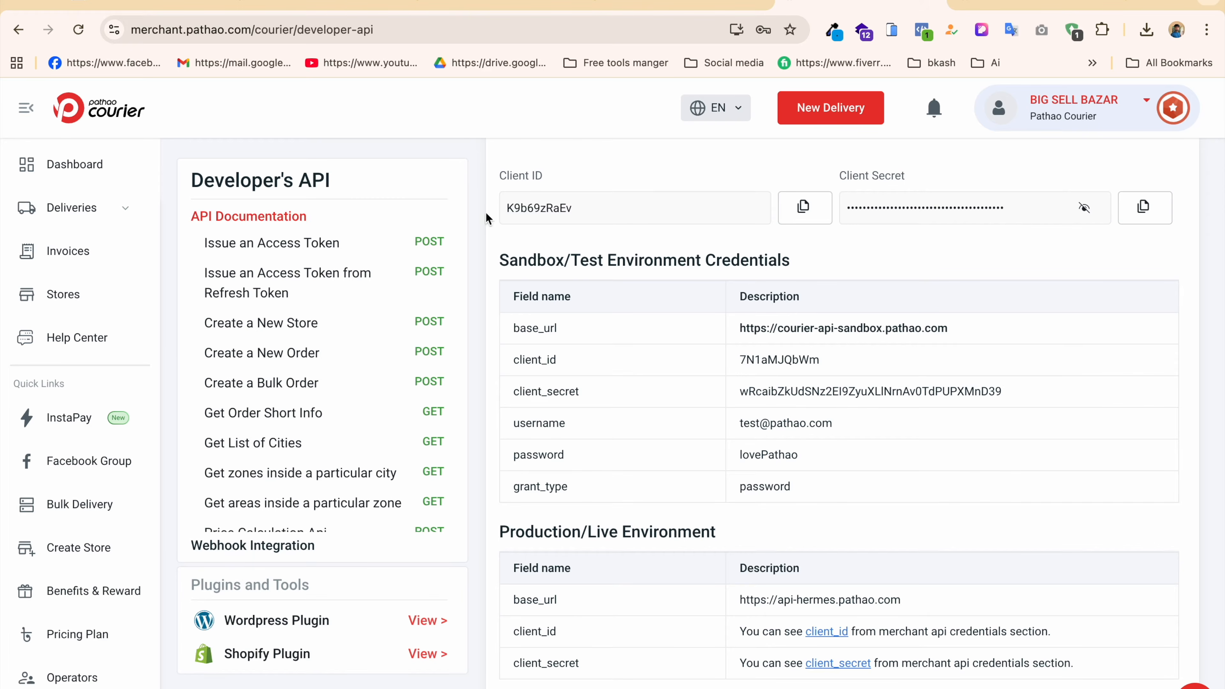
scroll(50, 443, down, 5)
scroll(49, 443, down, 6)
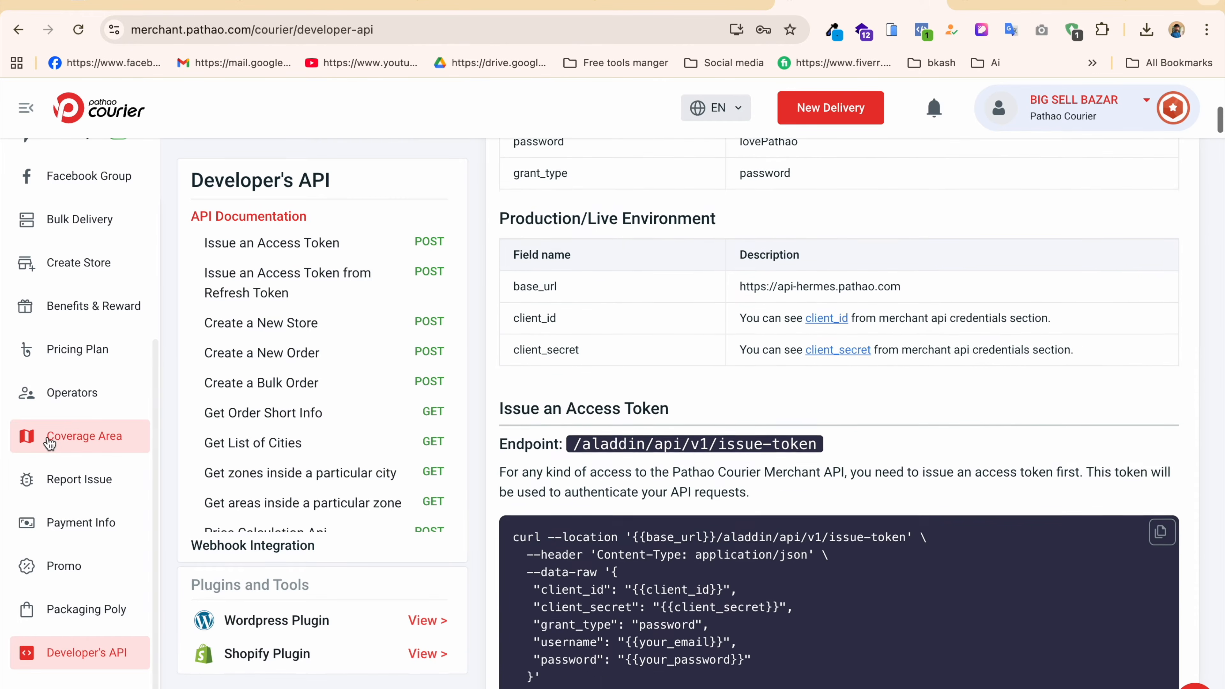
scroll(326, 387, up, 4)
scroll(326, 387, up, 4)
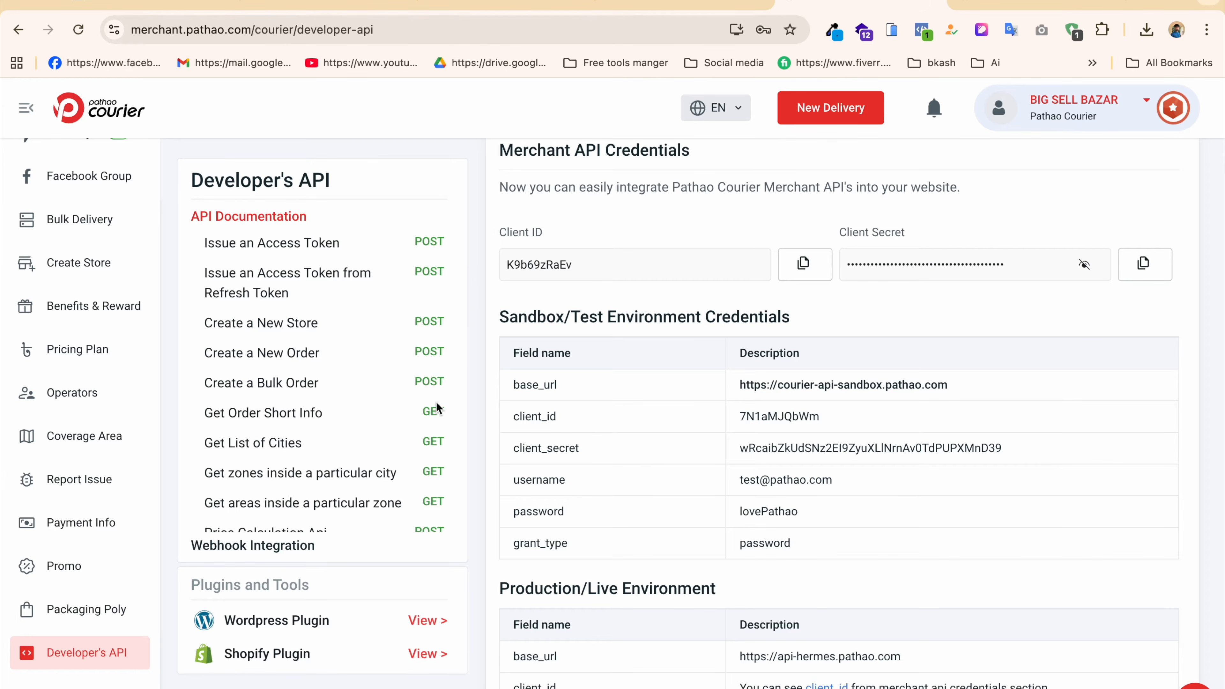
scroll(438, 407, up, 1)
scroll(437, 401, up, 4)
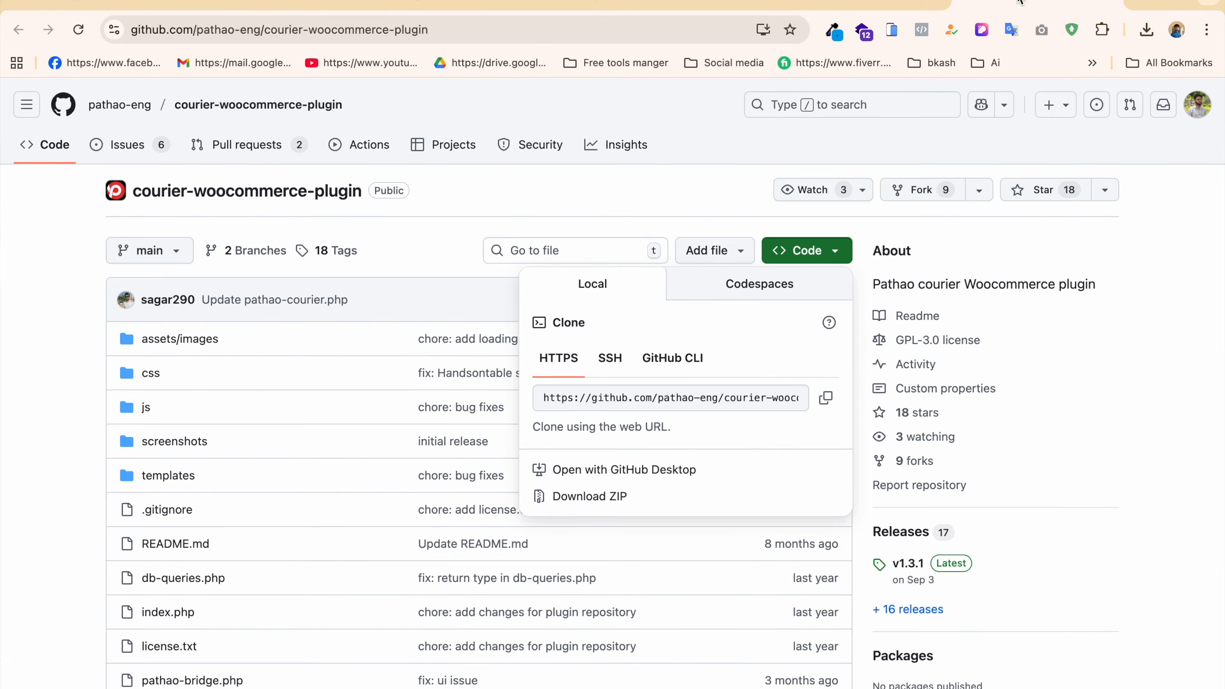
- Show the clone and download options of the courier-woocommerce-plugin repository on GitHub
click(654, 186)
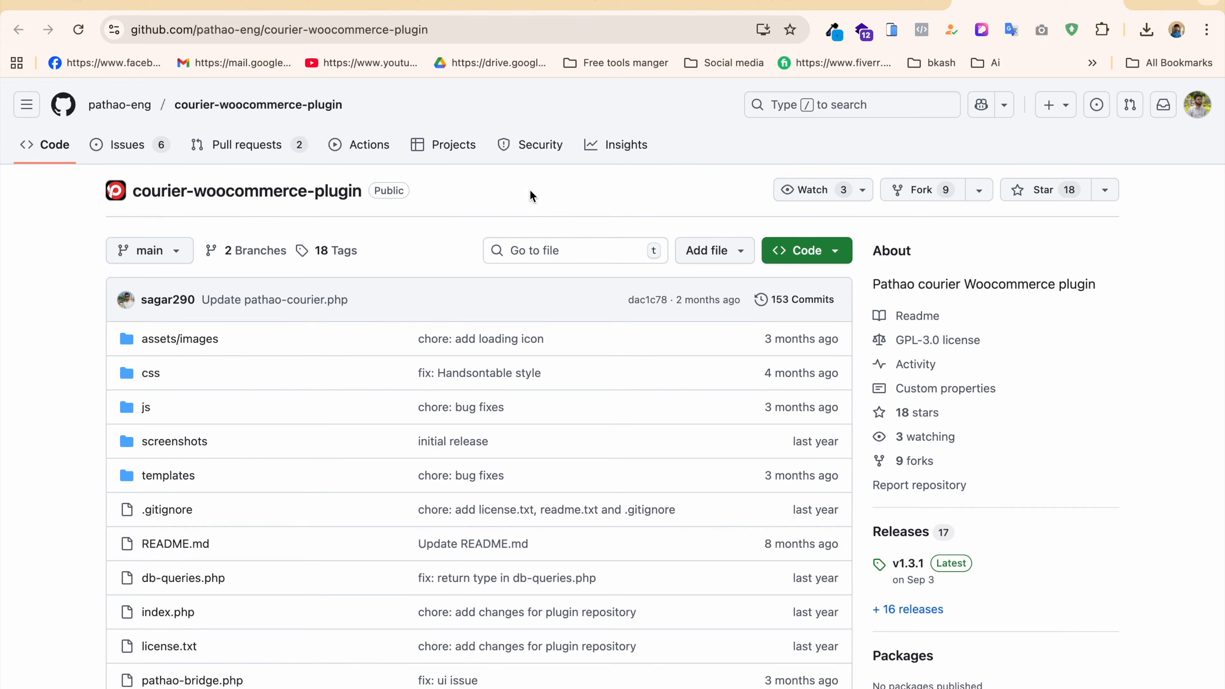
click(815, 261)
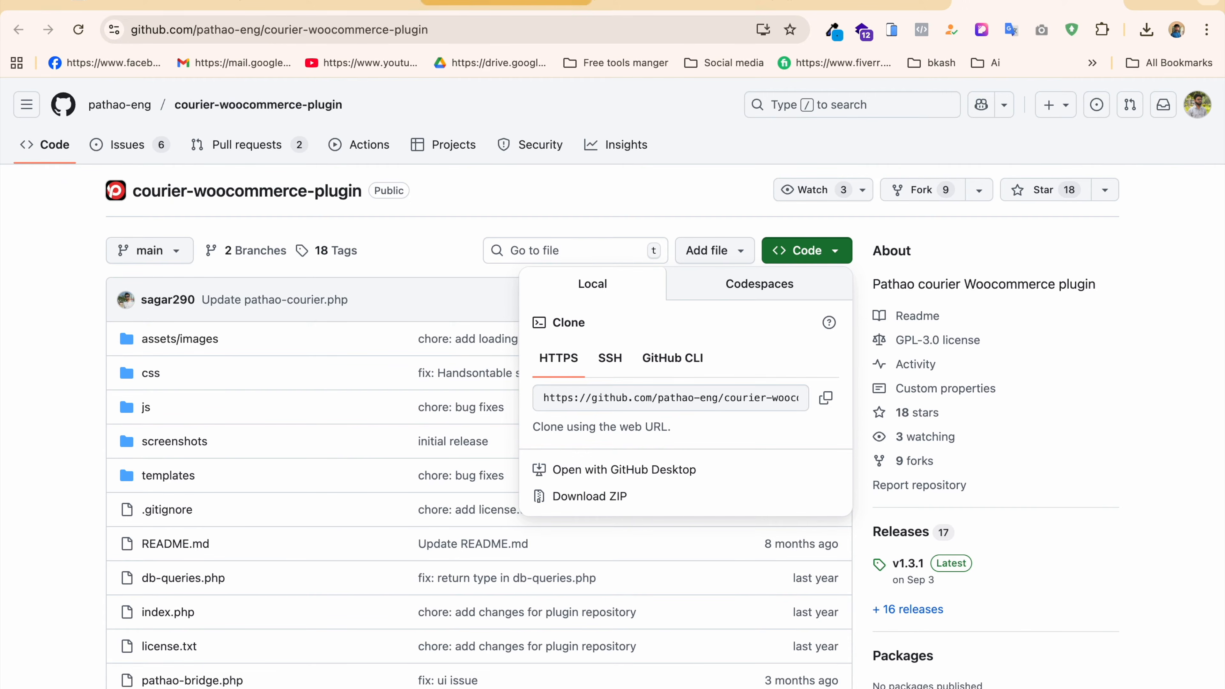
- Upload the downloaded courier-woocommerce-plugin-main (1).zip to the WordPress site as a new plugin and install it
click(499, 5)
click(251, 137)
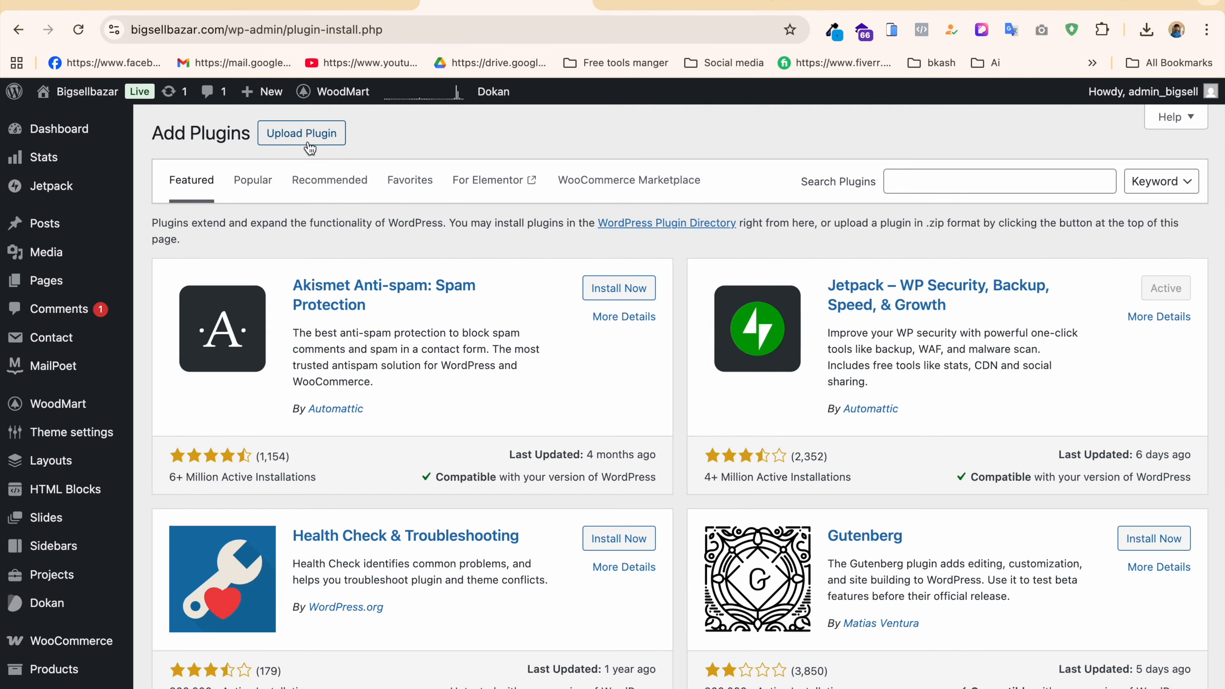
click(309, 148)
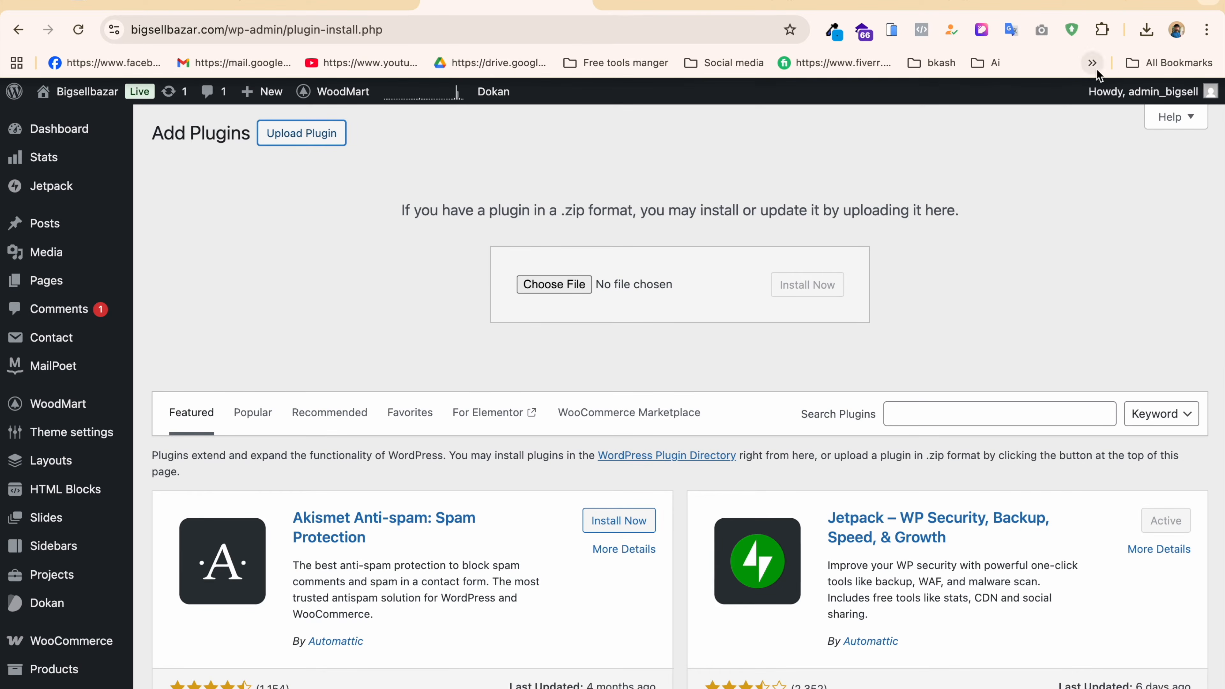
click(1147, 30)
drag(987, 112, 555, 284)
click(818, 288)
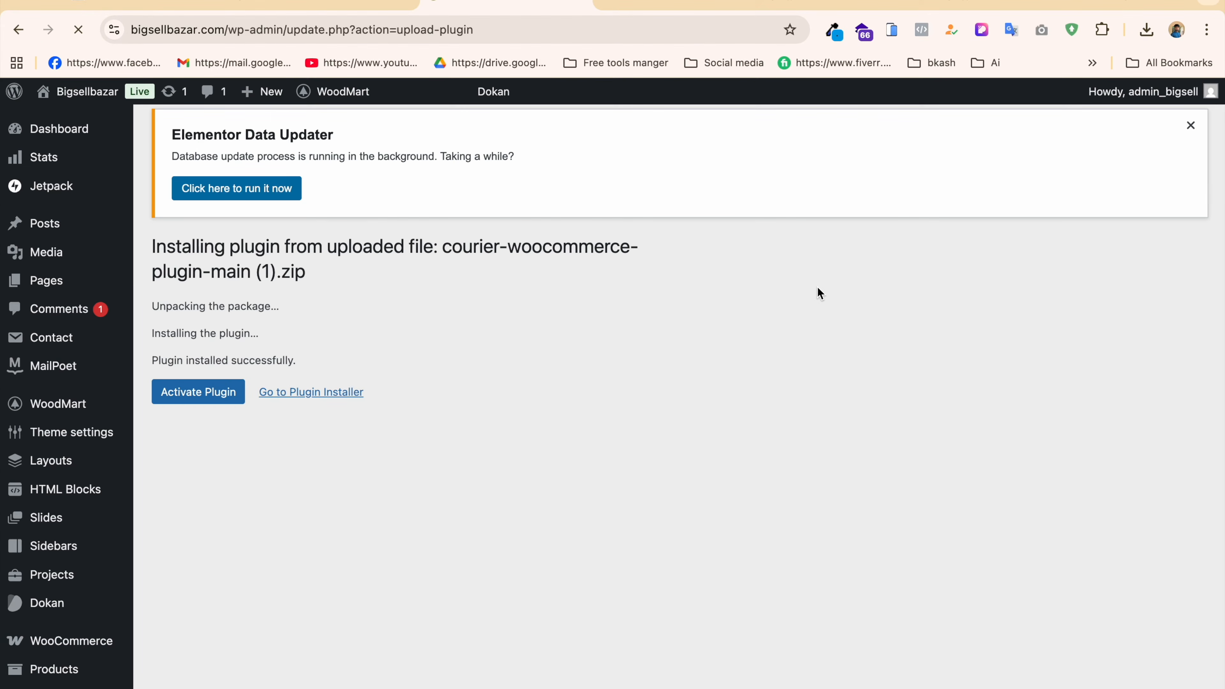
- Activate the installed courier plugin and open the Pathao Courier settings page
click(192, 404)
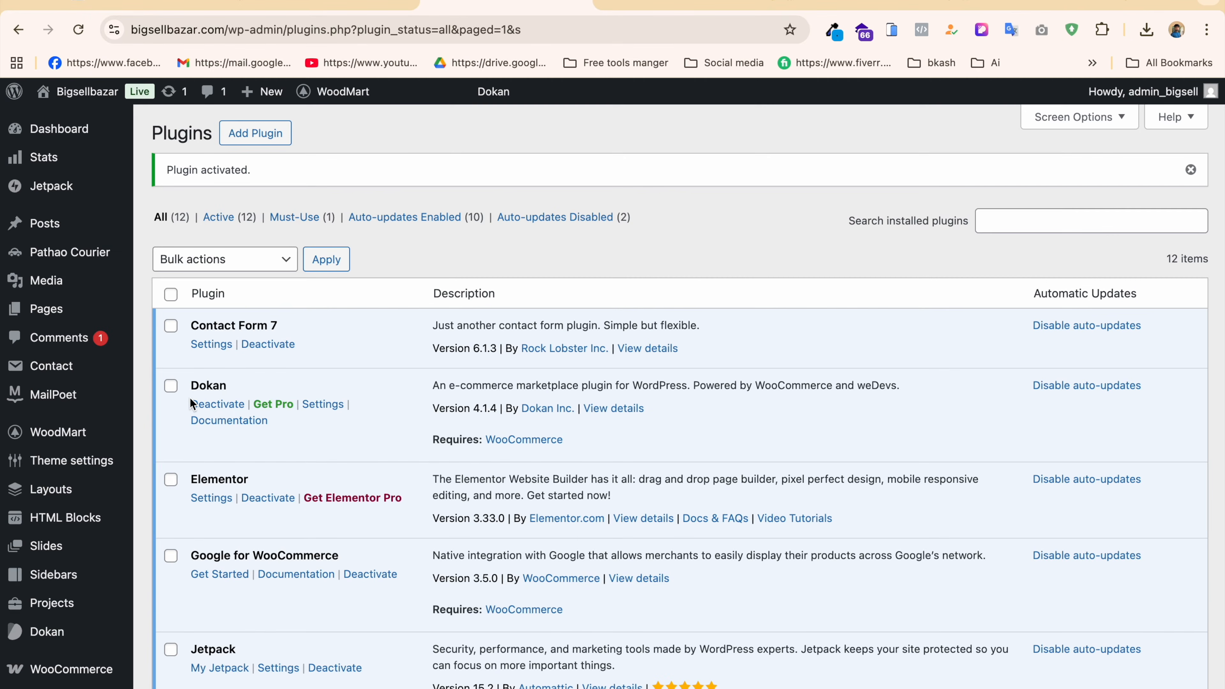
mouse_move(68, 256)
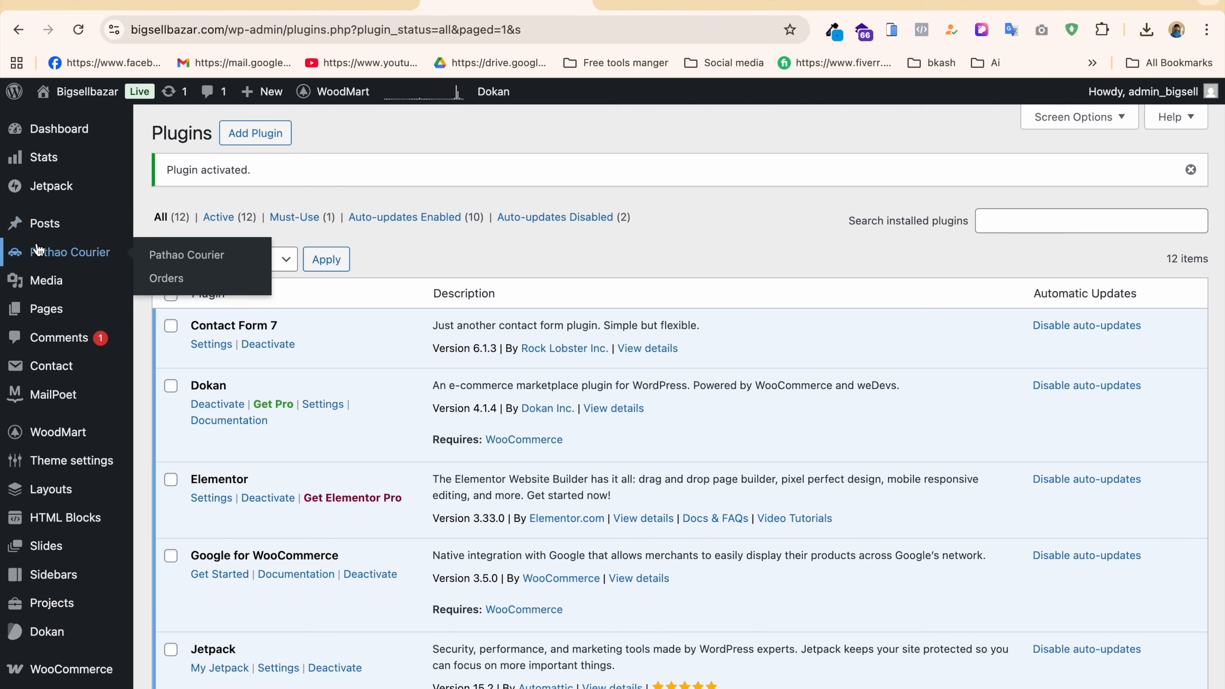
click(198, 258)
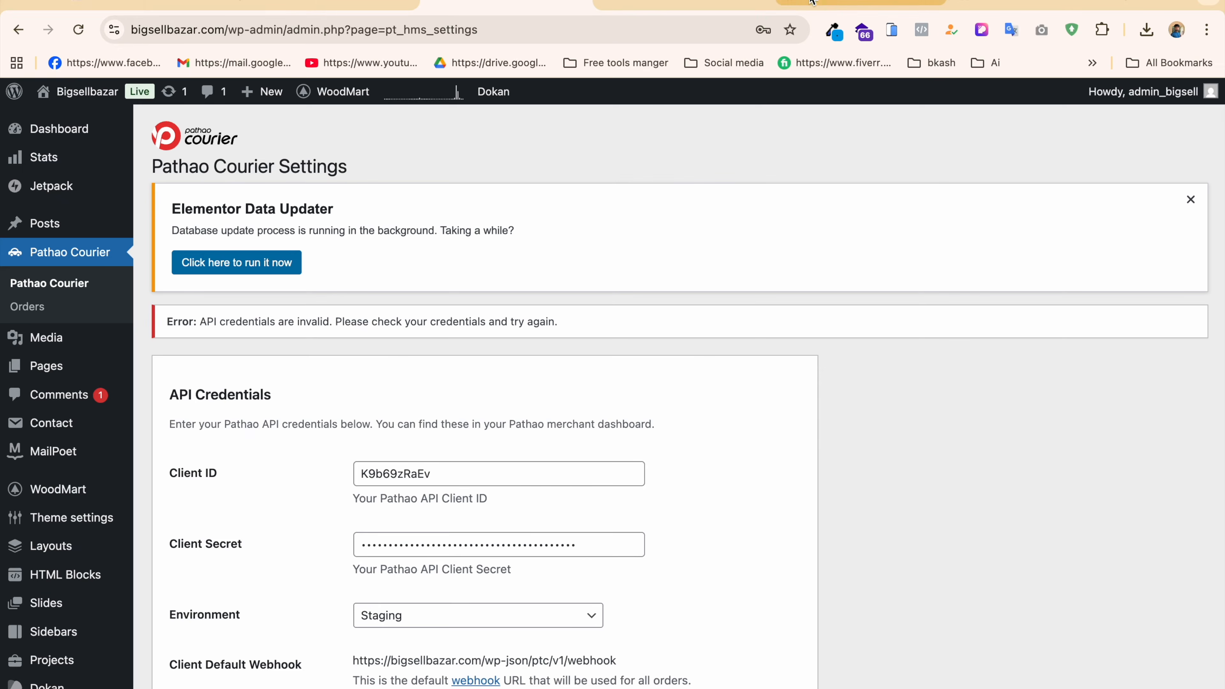
- Copy the Client ID and the Client Secret from Pathao's merchant API credentials and return to the plugin's API credentials form
click(818, 4)
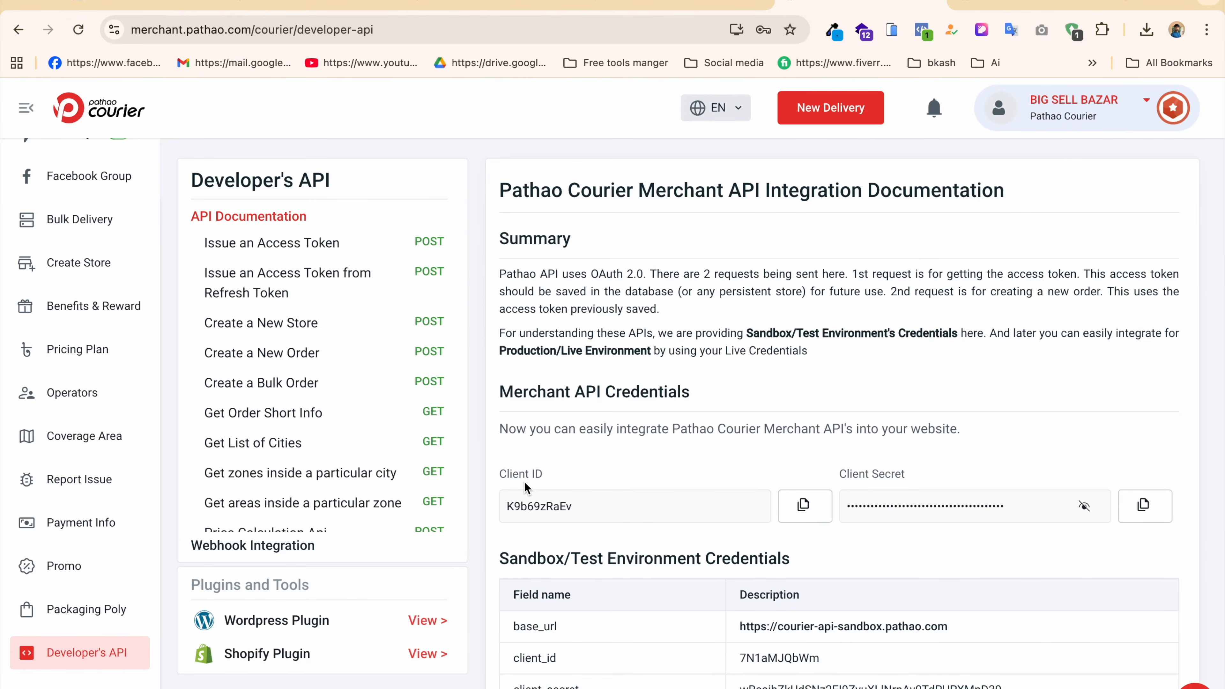
click(801, 506)
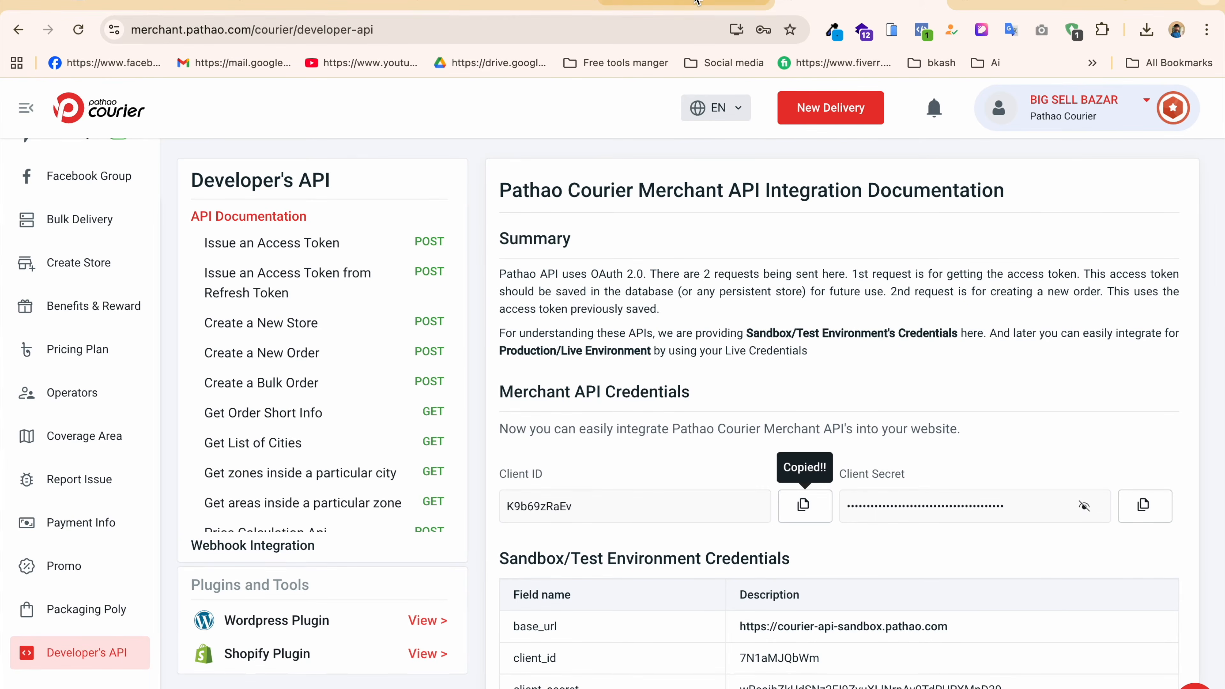
click(518, 4)
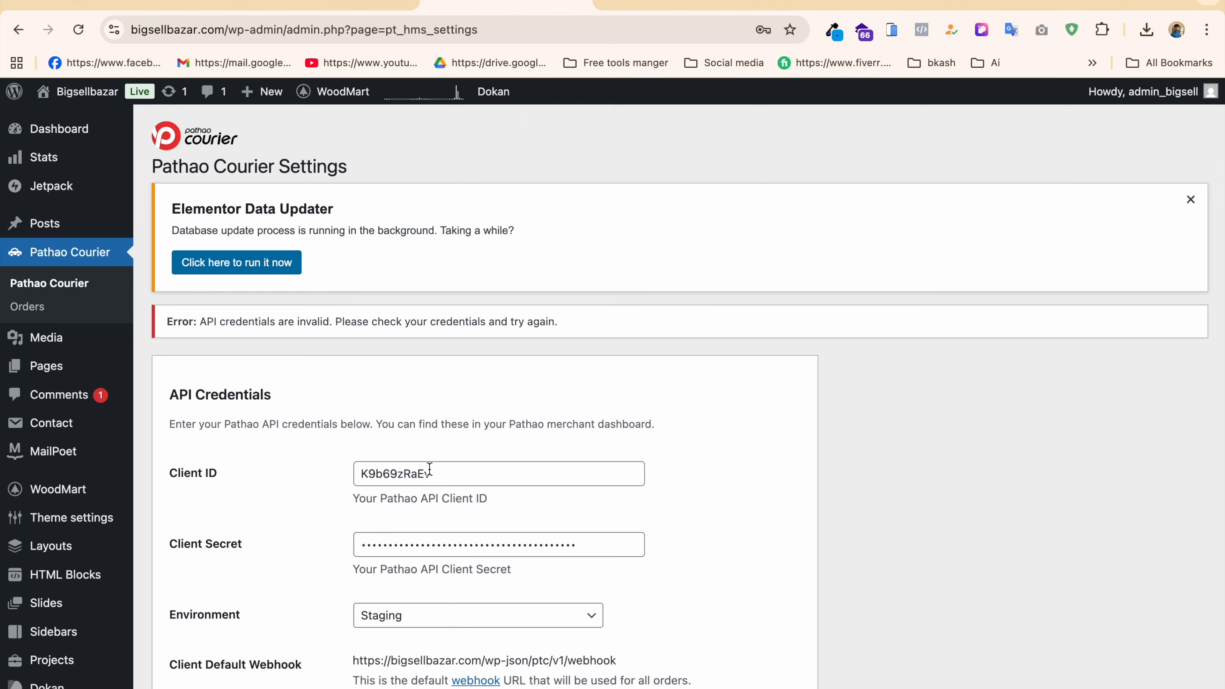
click(836, 6)
click(1144, 506)
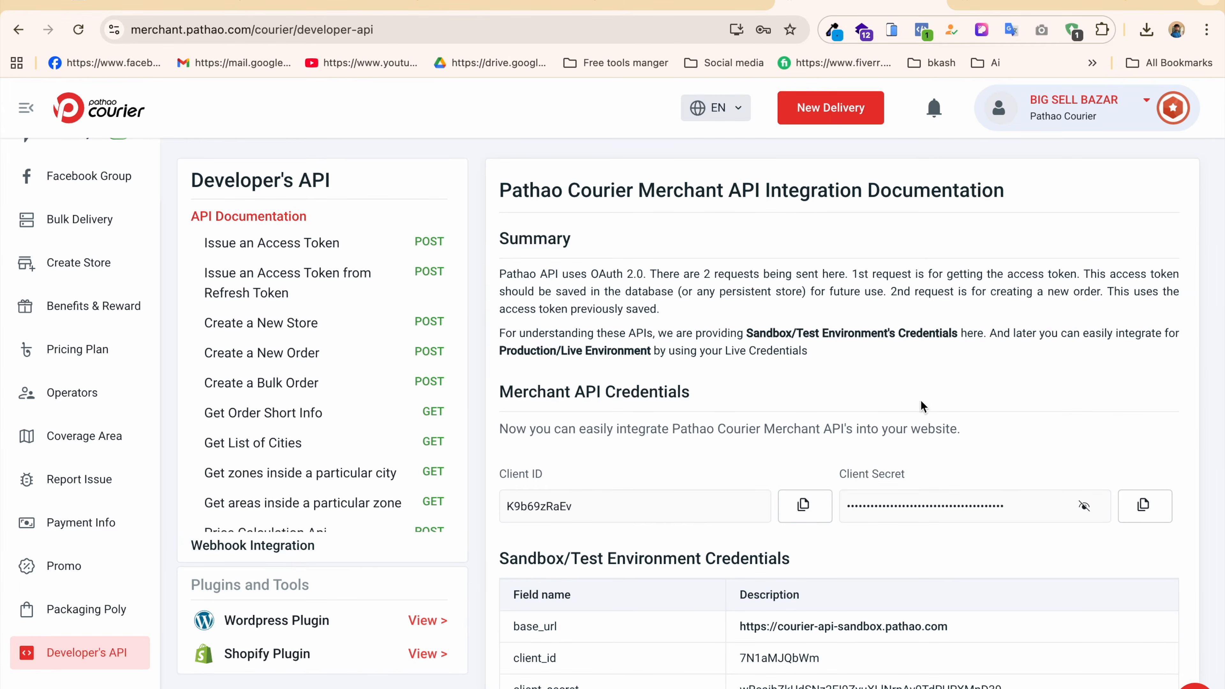
click(505, 6)
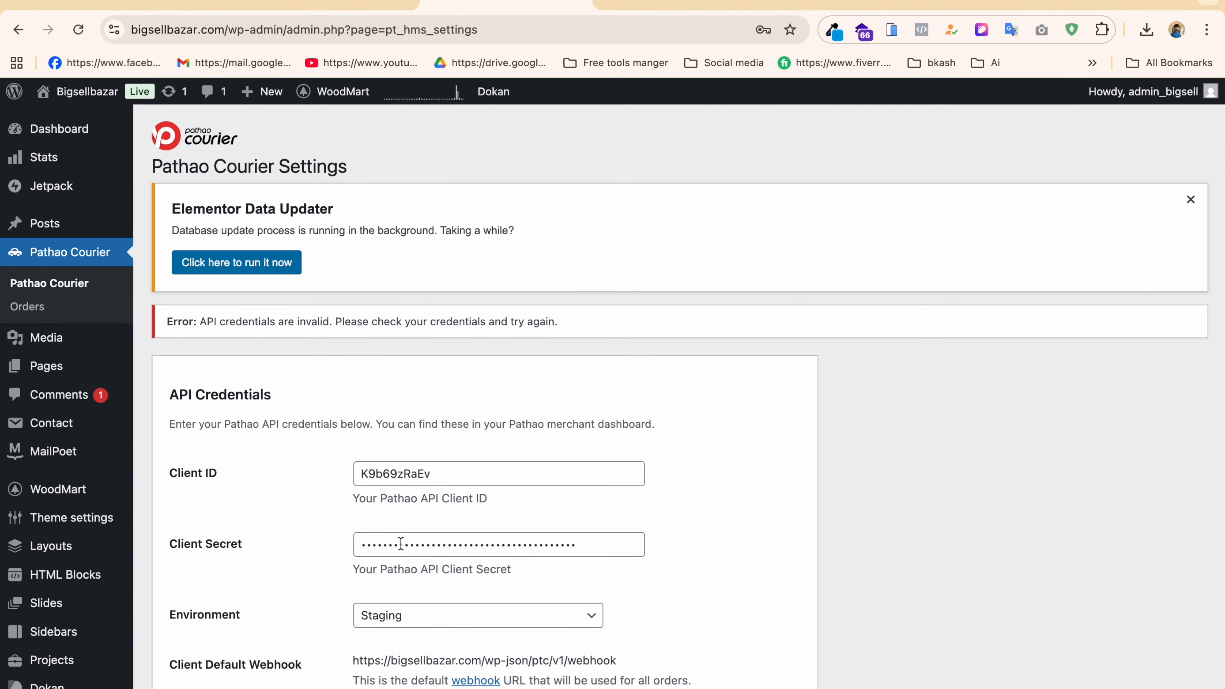
- Set the Pathao Courier environment to Live and save the settings
scroll(300, 553, down, 3)
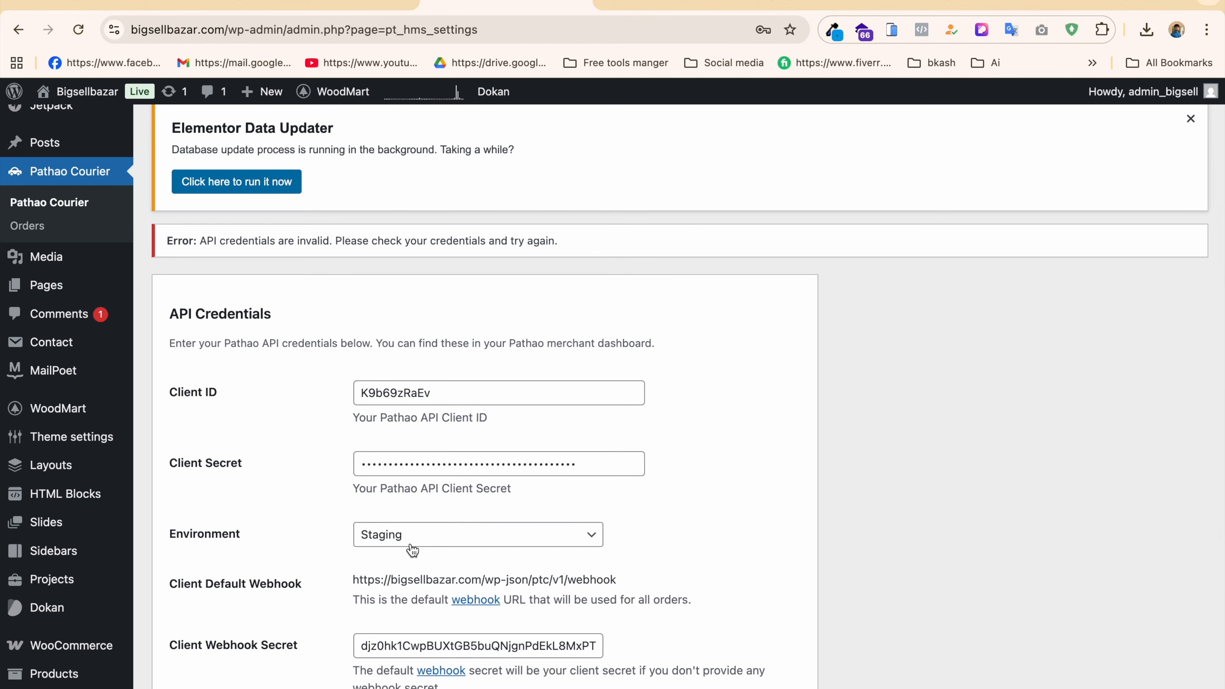
click(466, 544)
click(424, 516)
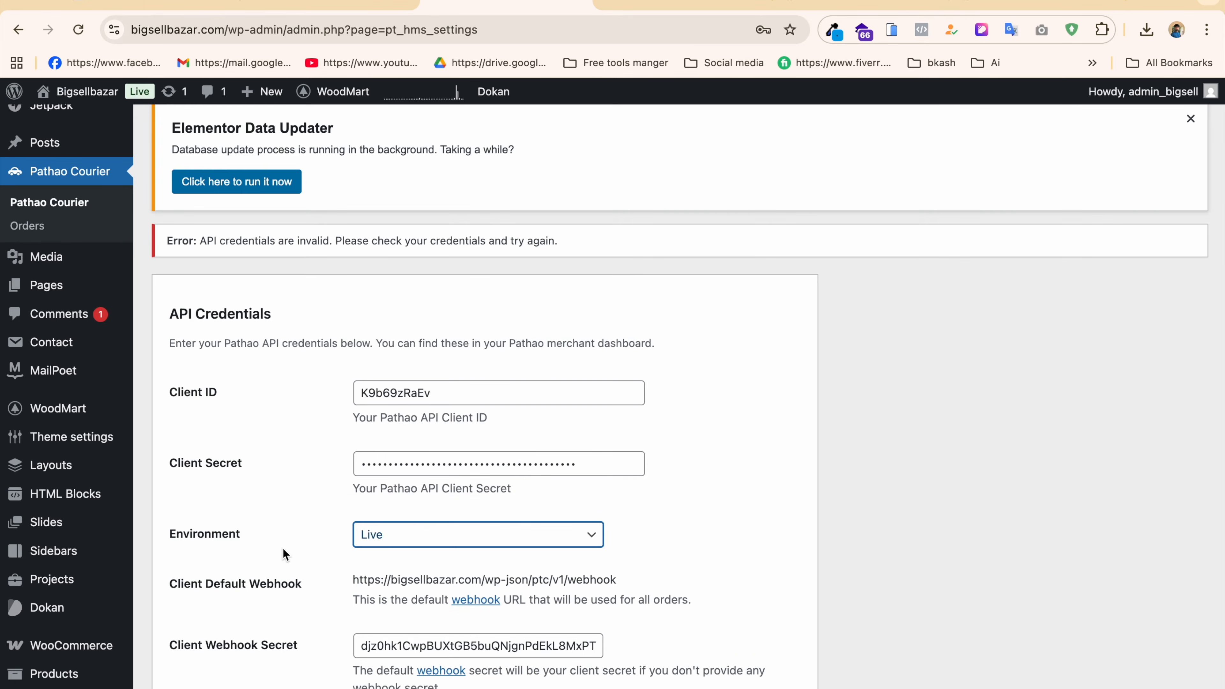
scroll(235, 546, down, 5)
click(218, 523)
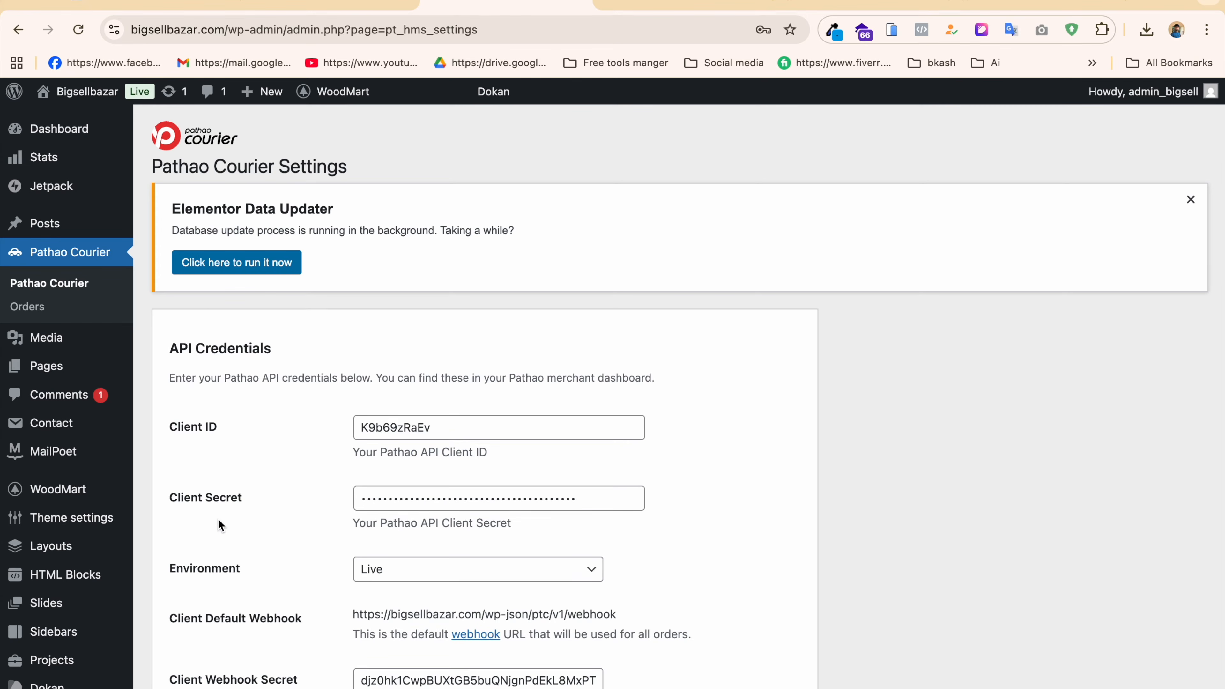
- Test the plugin's API connection with the saved Pathao credentials
scroll(266, 464, down, 3)
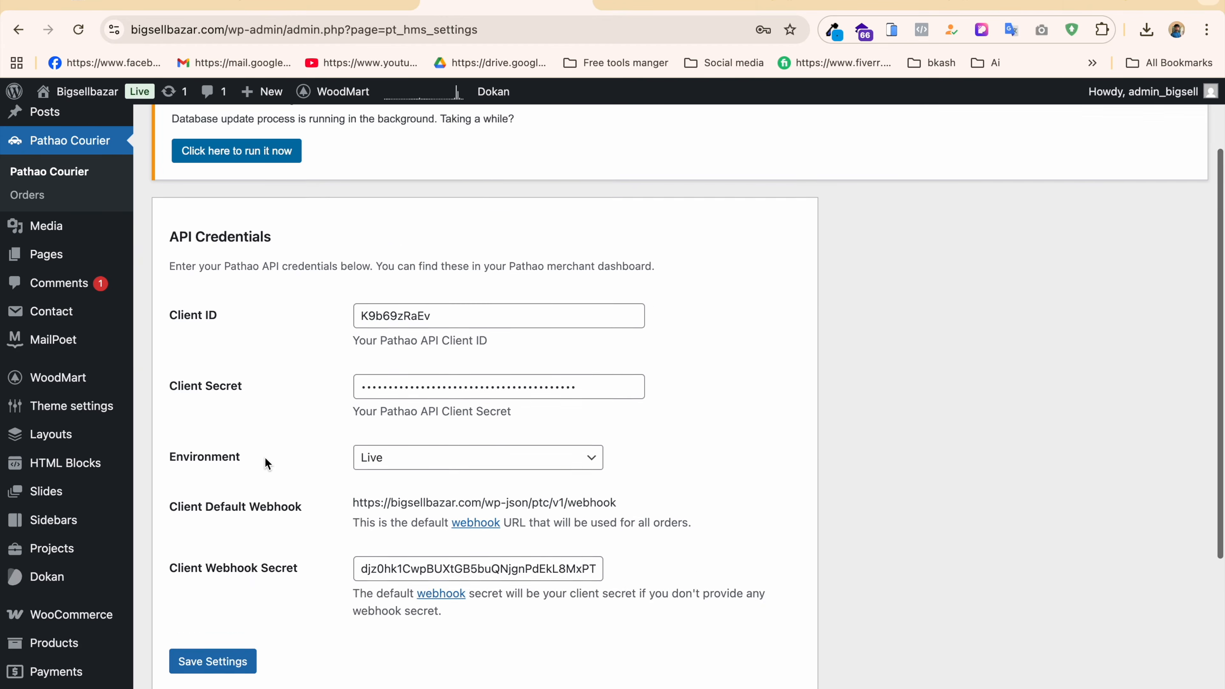
scroll(266, 463, down, 7)
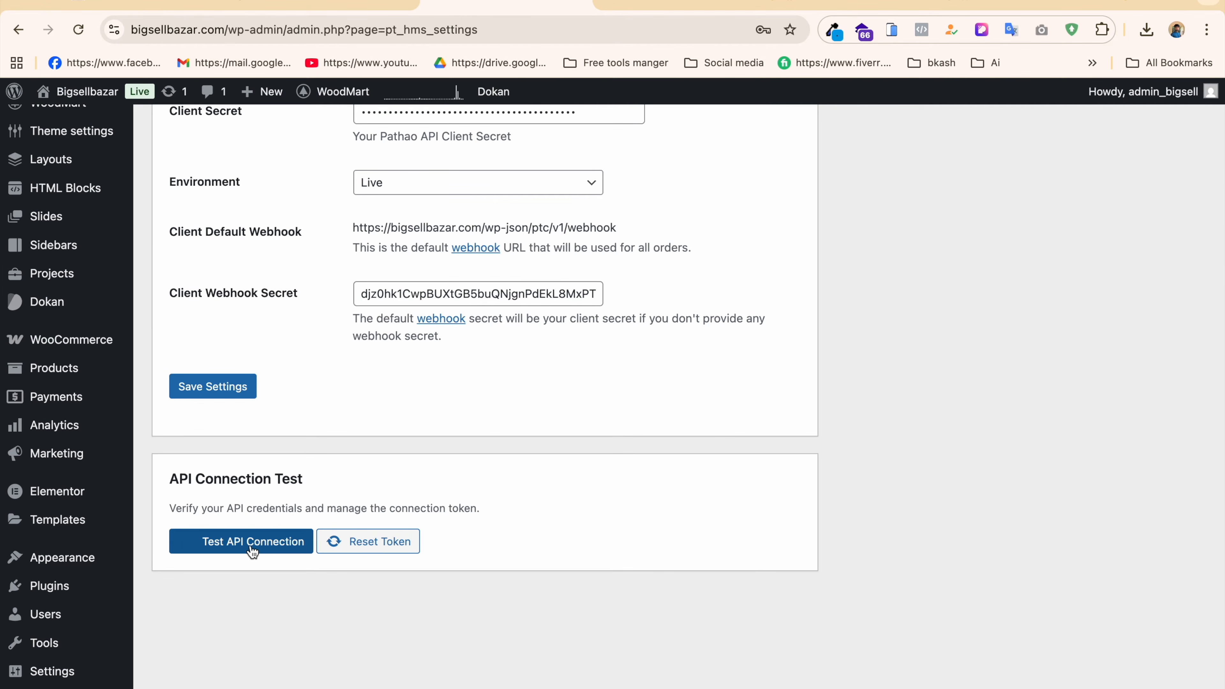
click(252, 550)
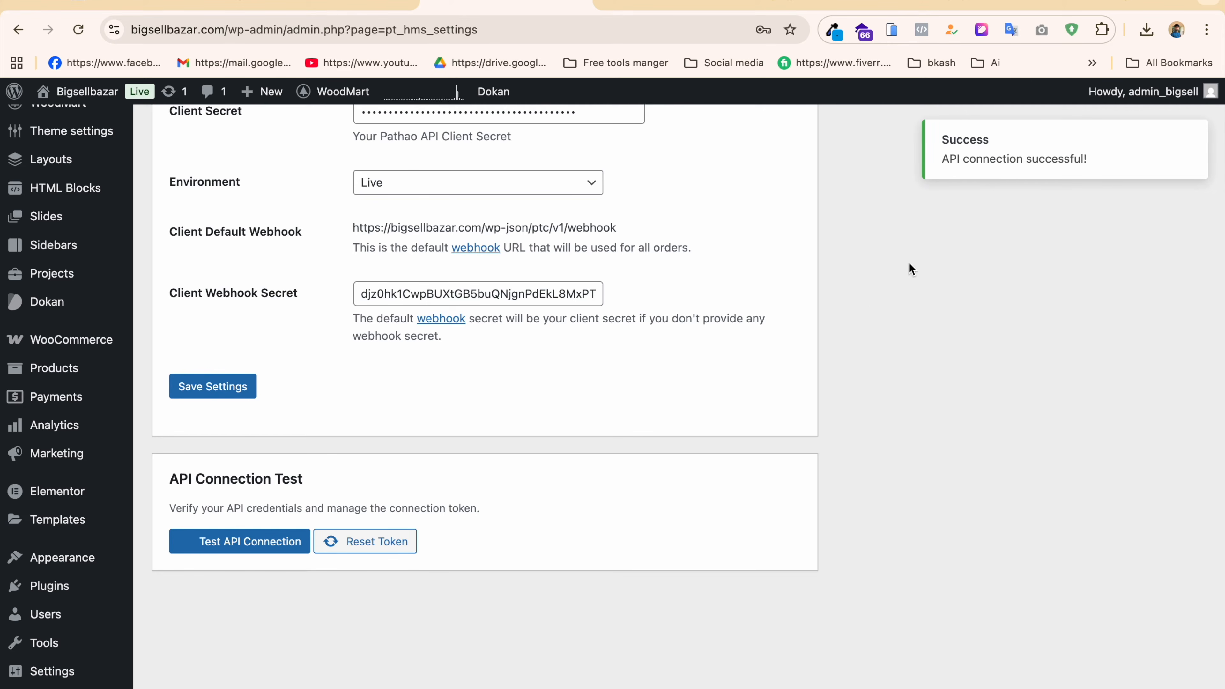
scroll(717, 443, up, 2)
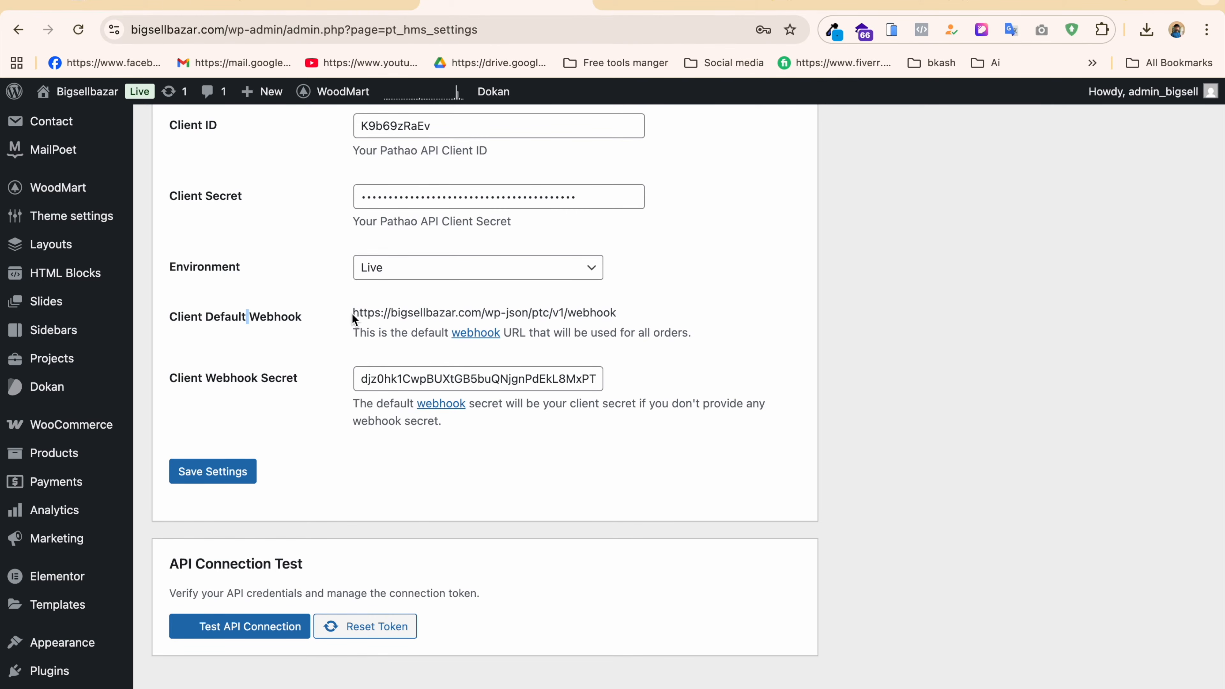
drag(353, 319, 615, 308)
key(super+c)
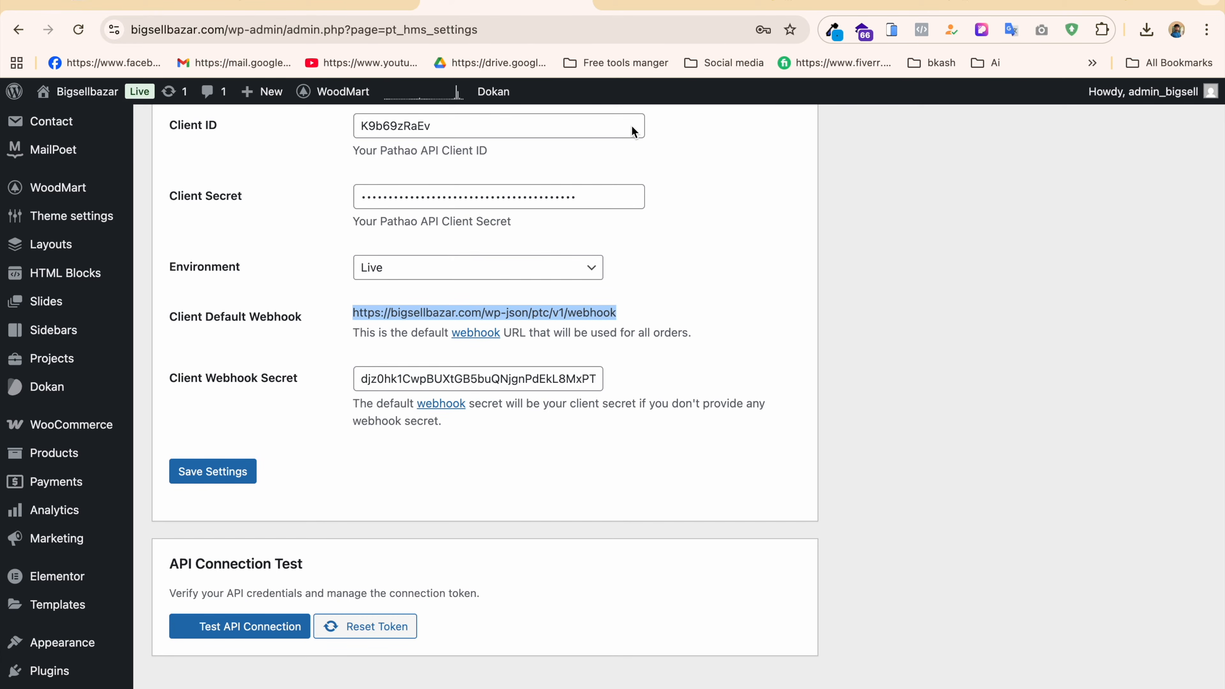
click(835, 3)
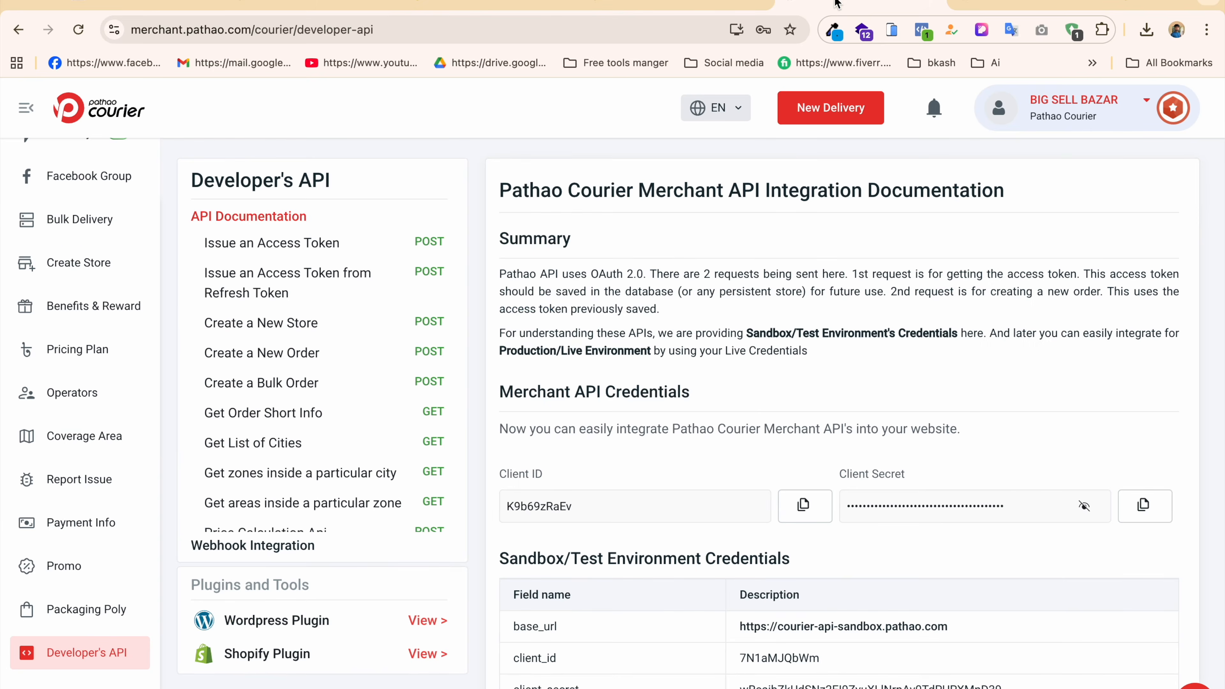
click(256, 550)
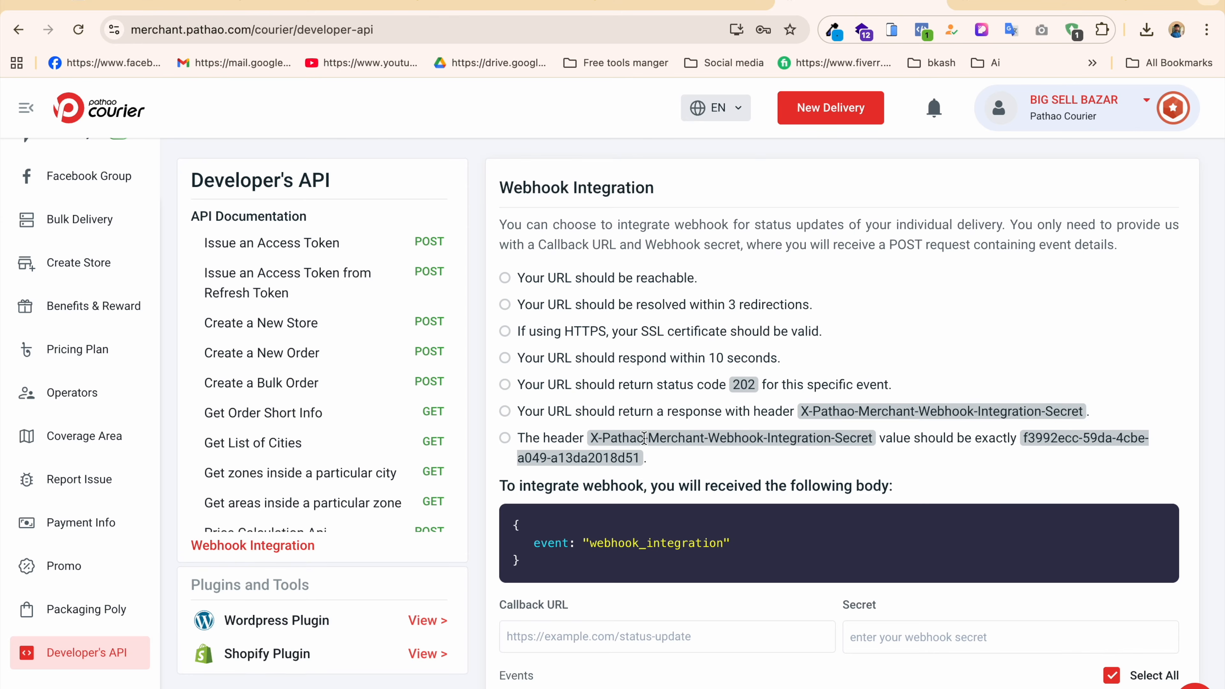
scroll(644, 437, down, 3)
click(590, 485)
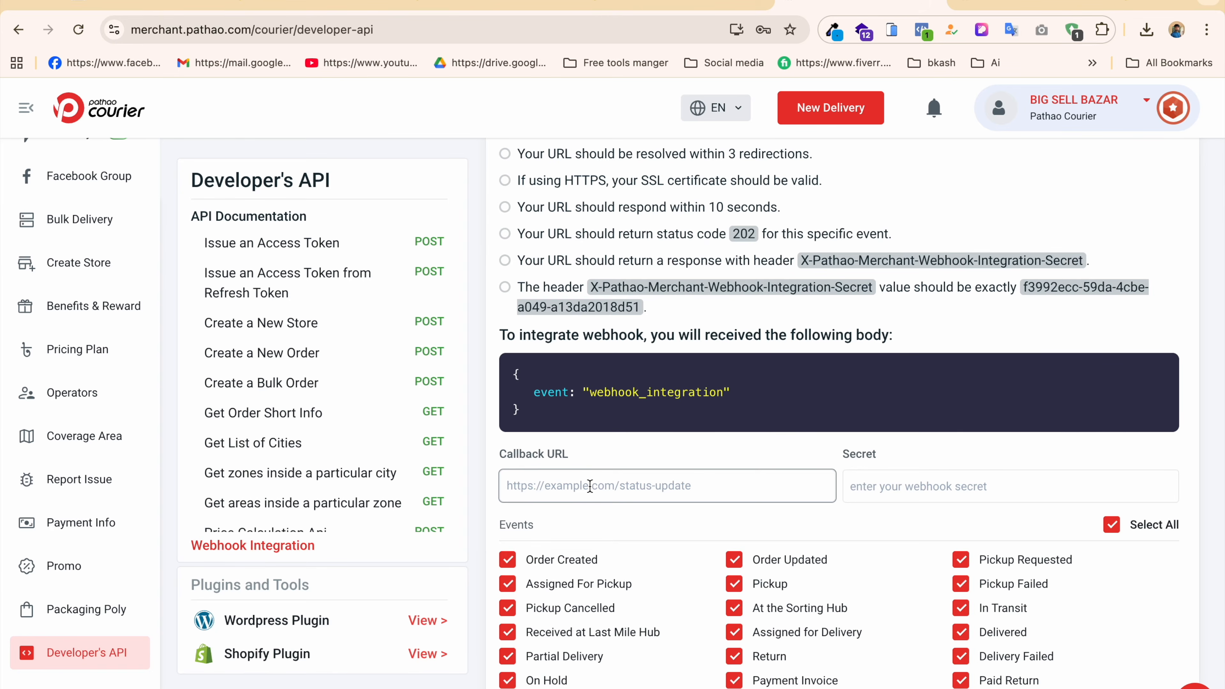
key(super+v)
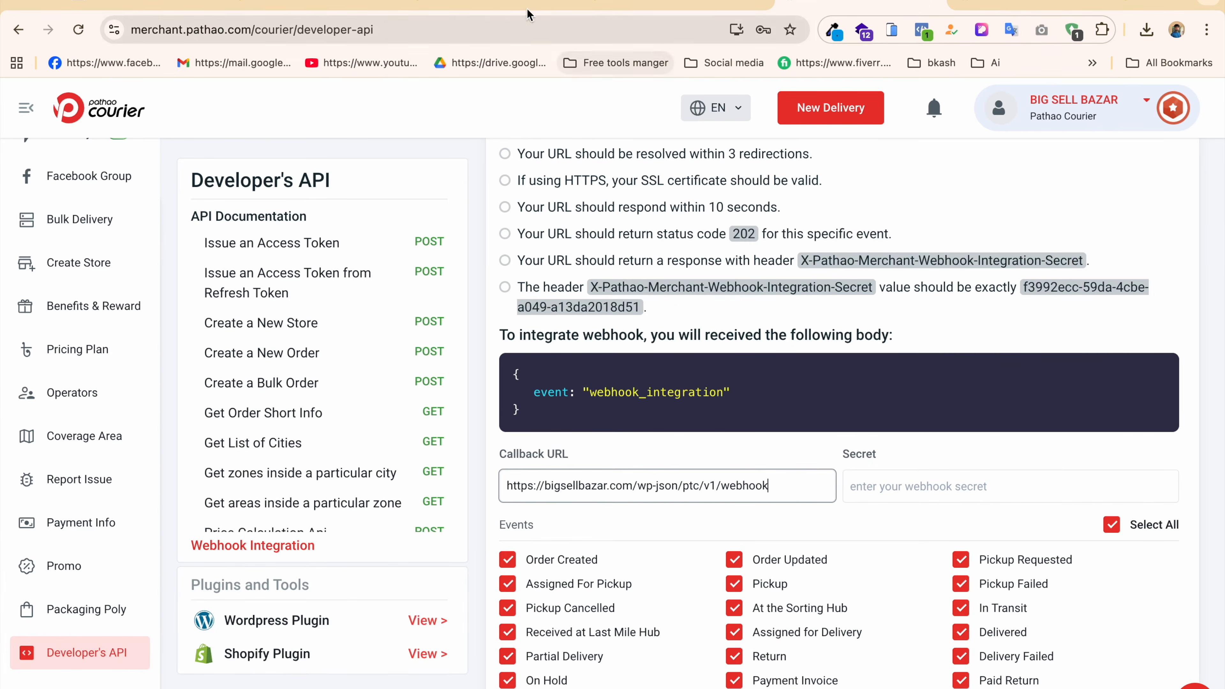
- Copy the plugin's client webhook secret into the Secret field of Pathao's webhook form and submit the webhook integration
click(510, 4)
double_click(380, 374)
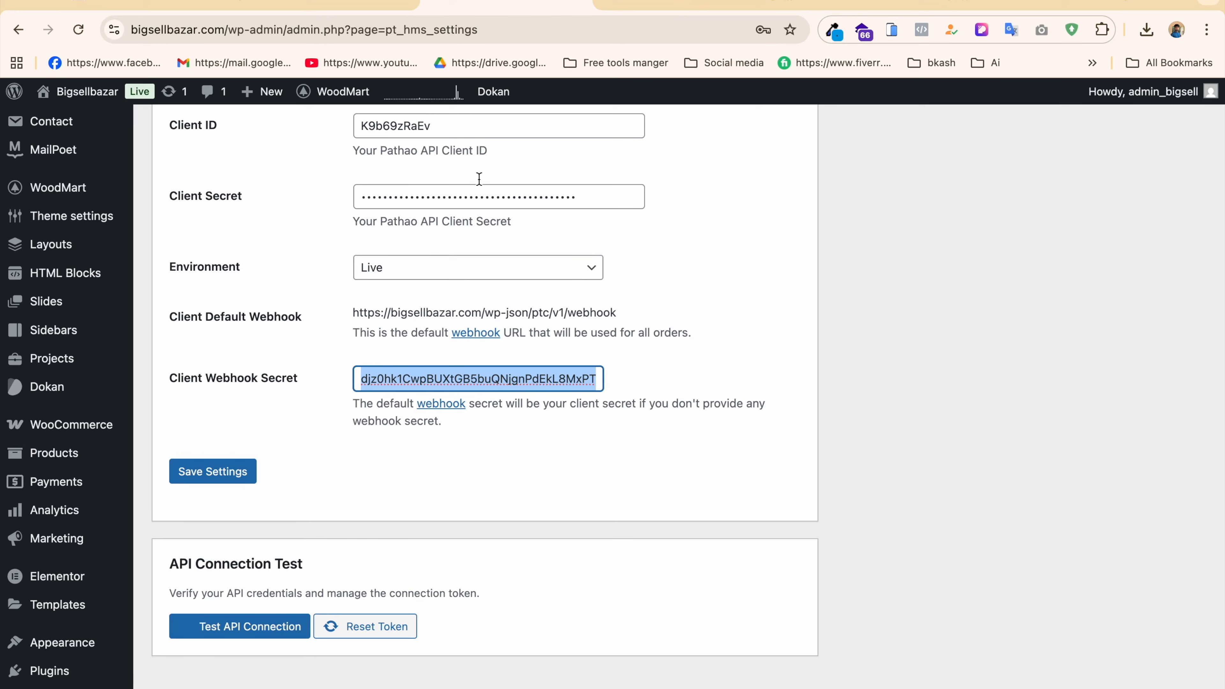
click(858, 4)
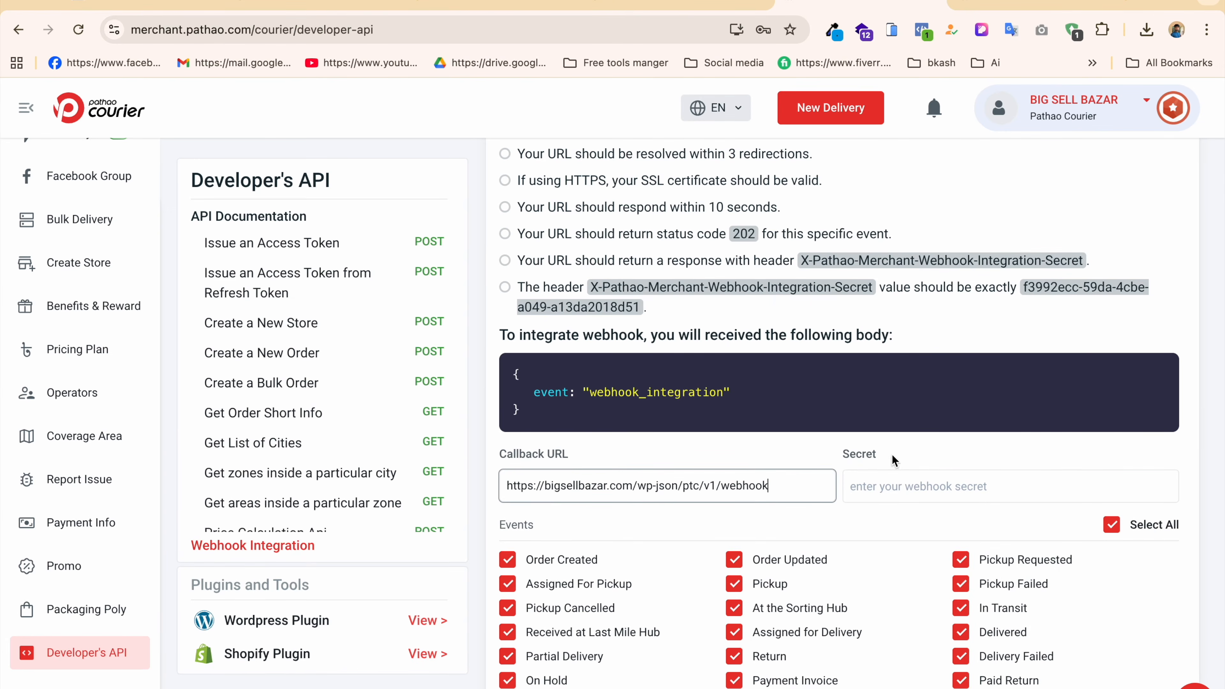
click(881, 488)
key(ctrl+v)
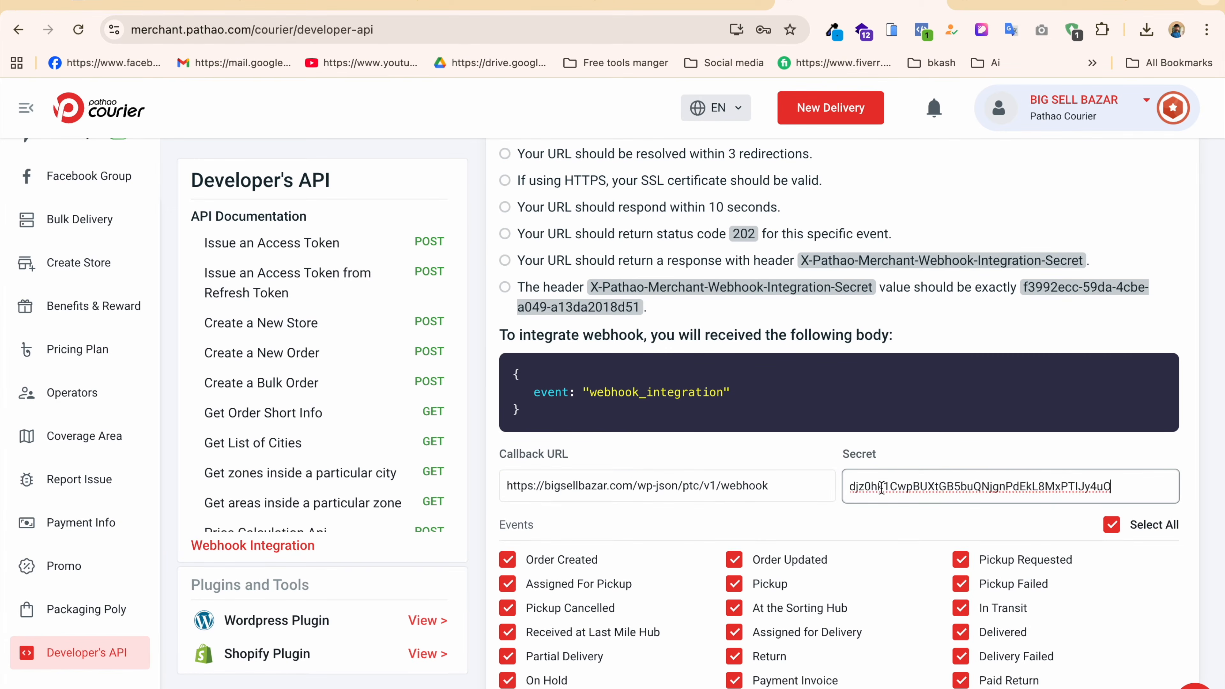
scroll(881, 488, down, 5)
click(1116, 544)
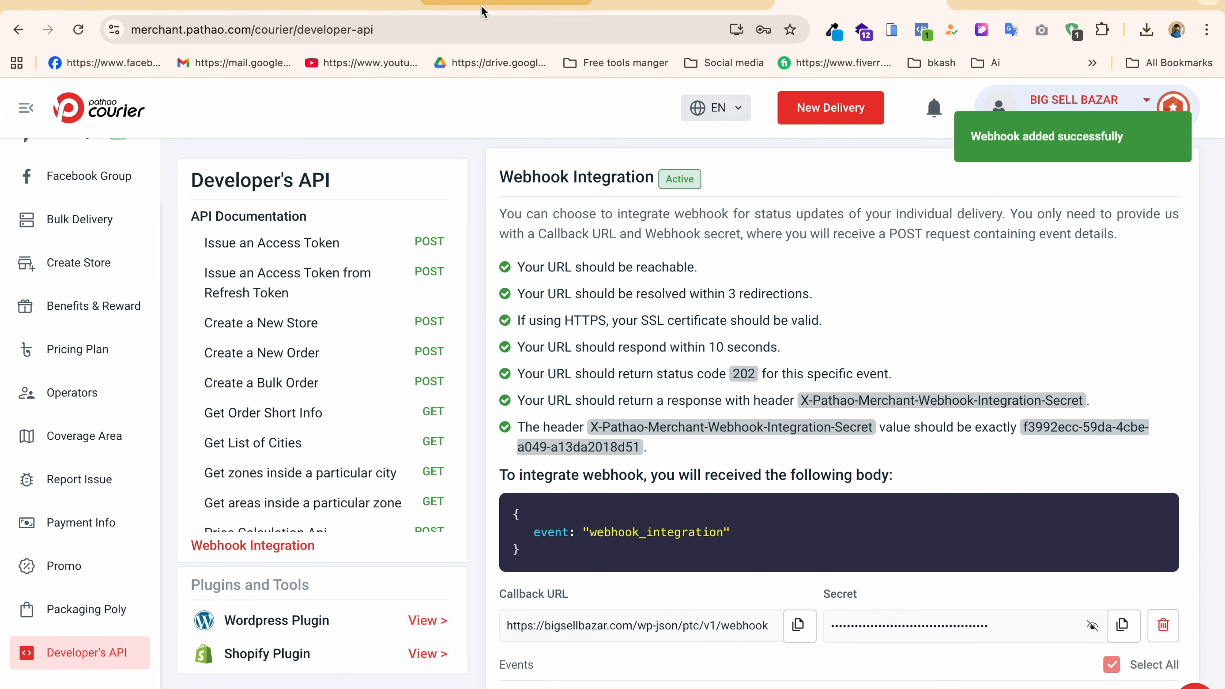
- Switch to the bigsellbazar.com WordPress admin and open the WooCommerce orders list
click(328, 5)
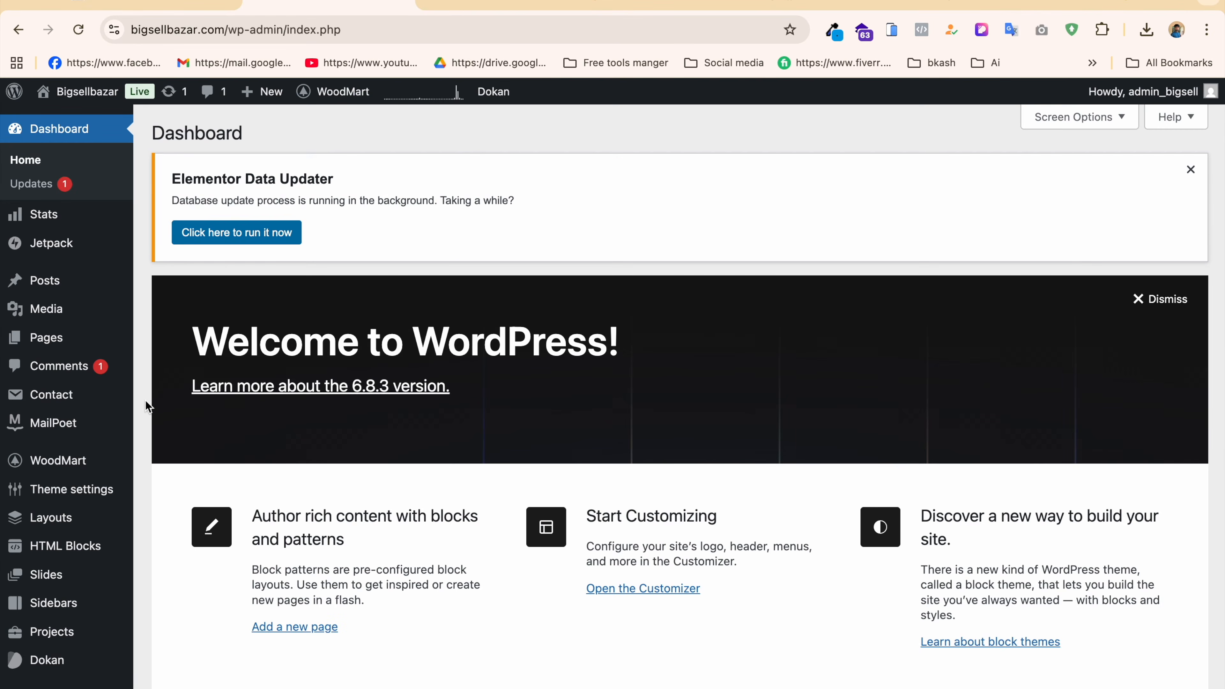
scroll(77, 542, down, 3)
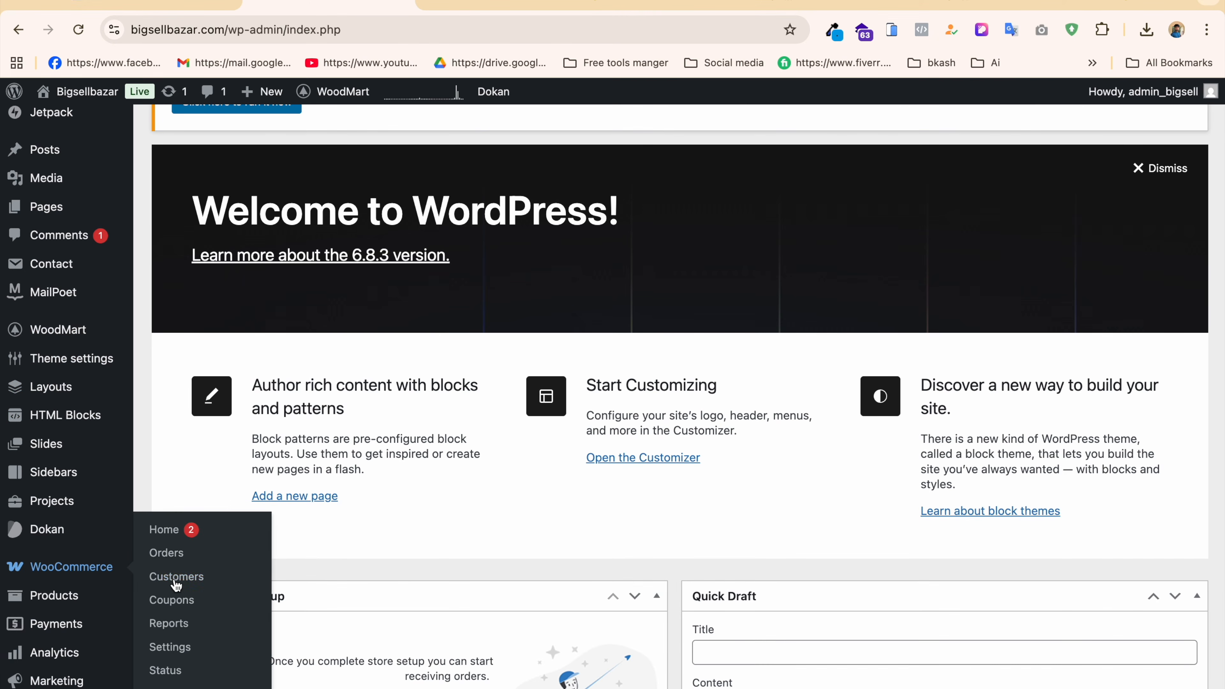
click(169, 553)
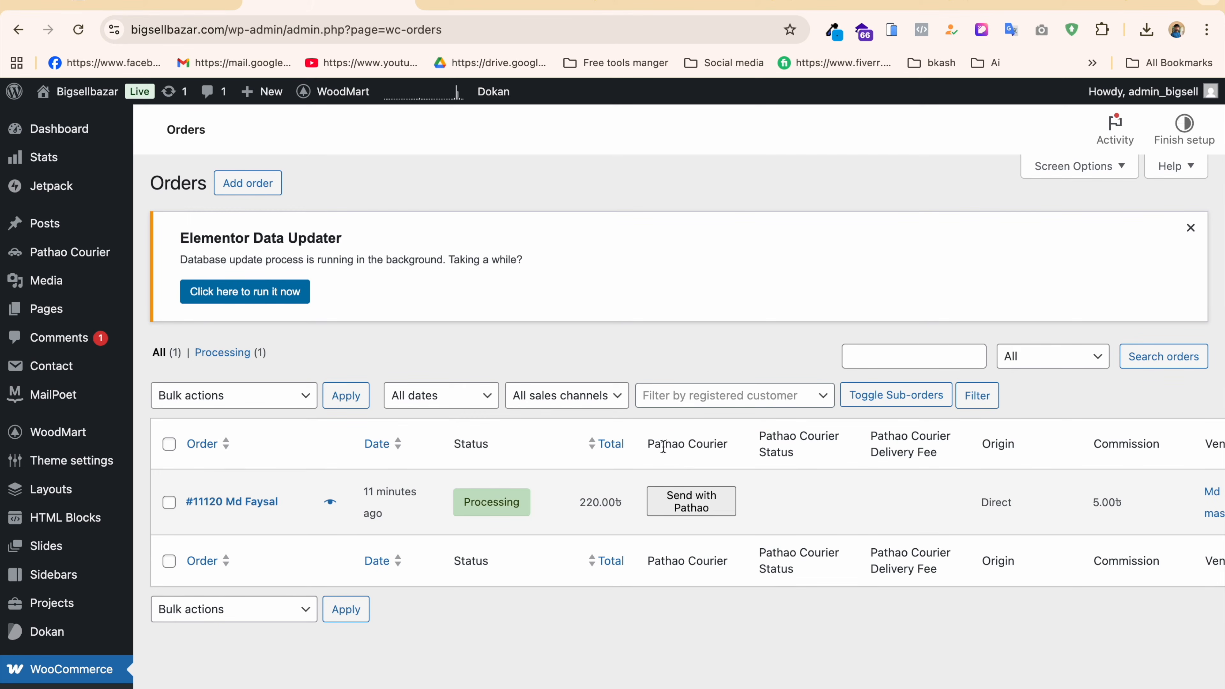
- Send the processing order through Pathao Courier with BIG SELL BAZAR as the store, declining the browser's offers to save the address
click(712, 510)
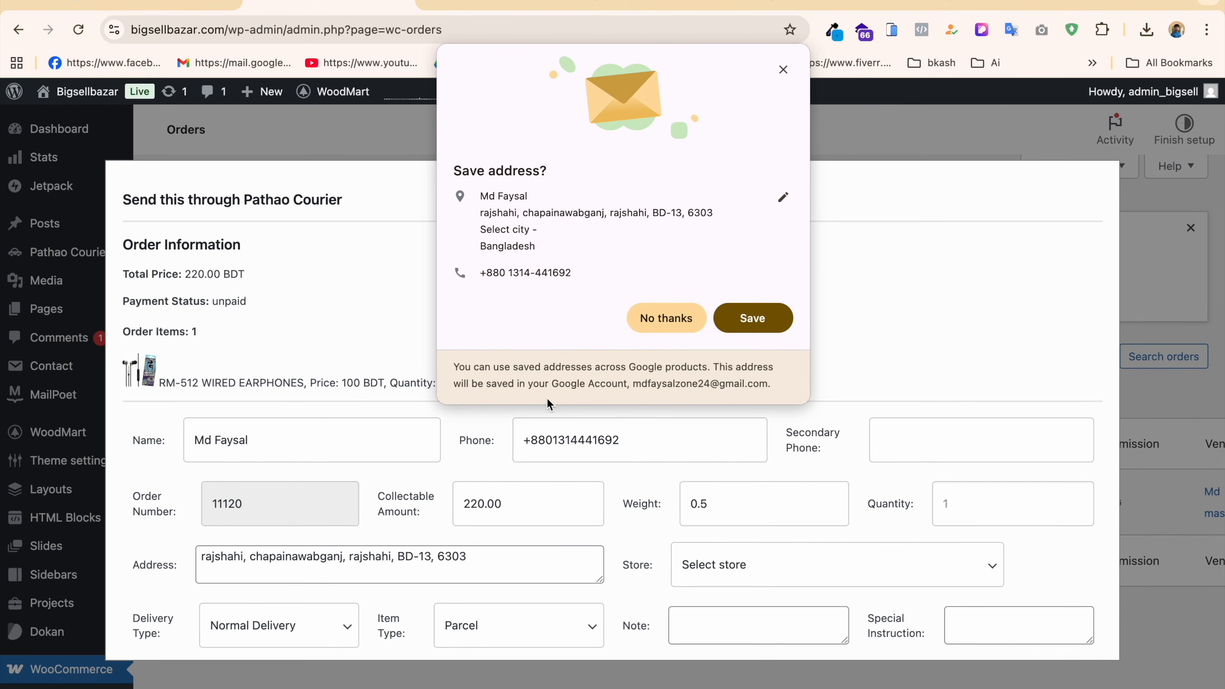
click(667, 318)
click(774, 562)
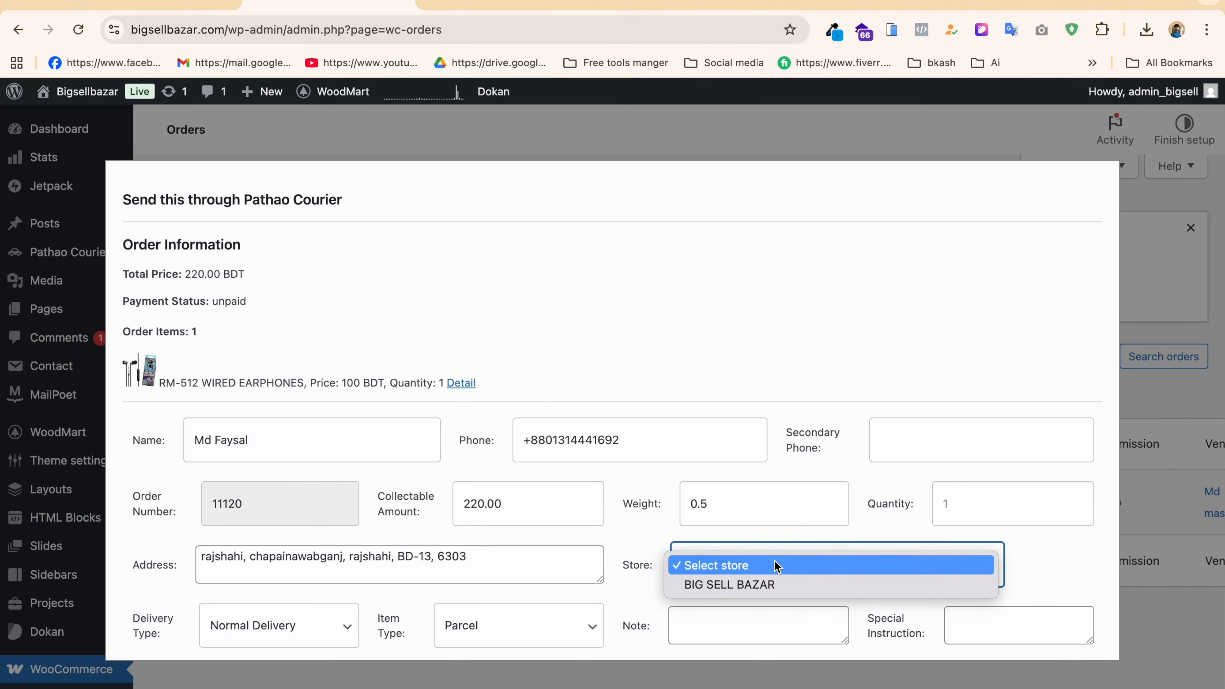
click(761, 585)
scroll(720, 437, down, 2)
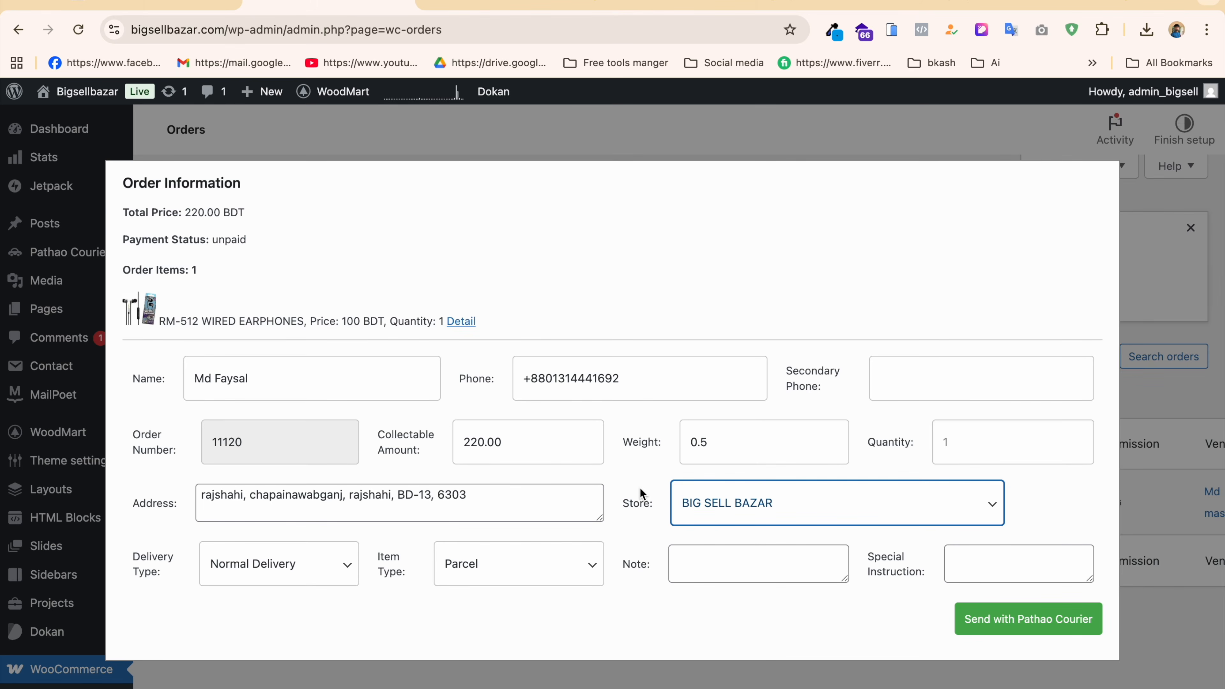
click(1036, 626)
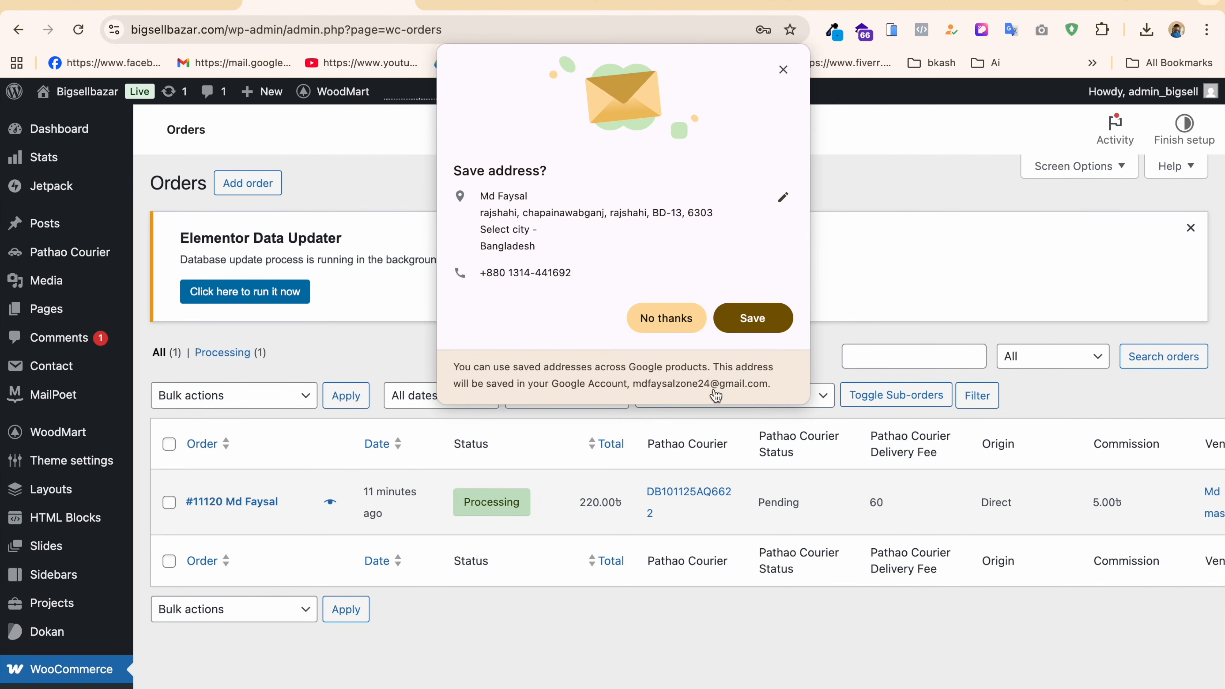
click(680, 327)
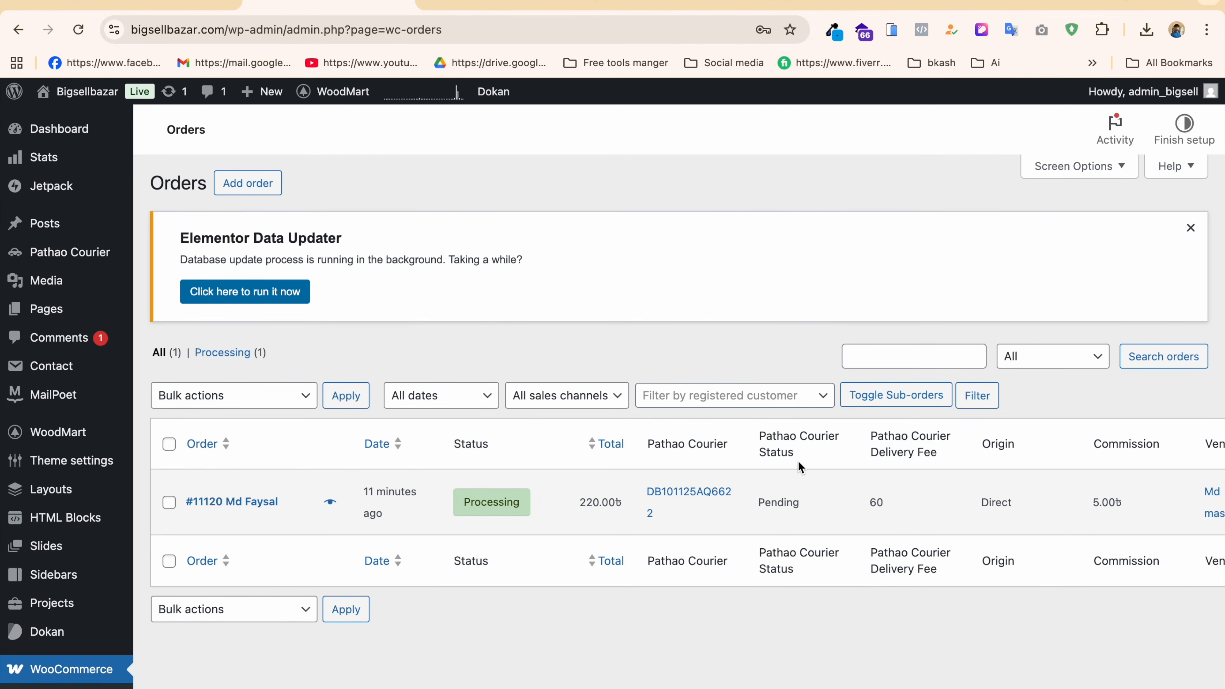
- Check the dashboard of the Pathao merchant site, and select the sent parcel in its active deliveries list
click(808, 1)
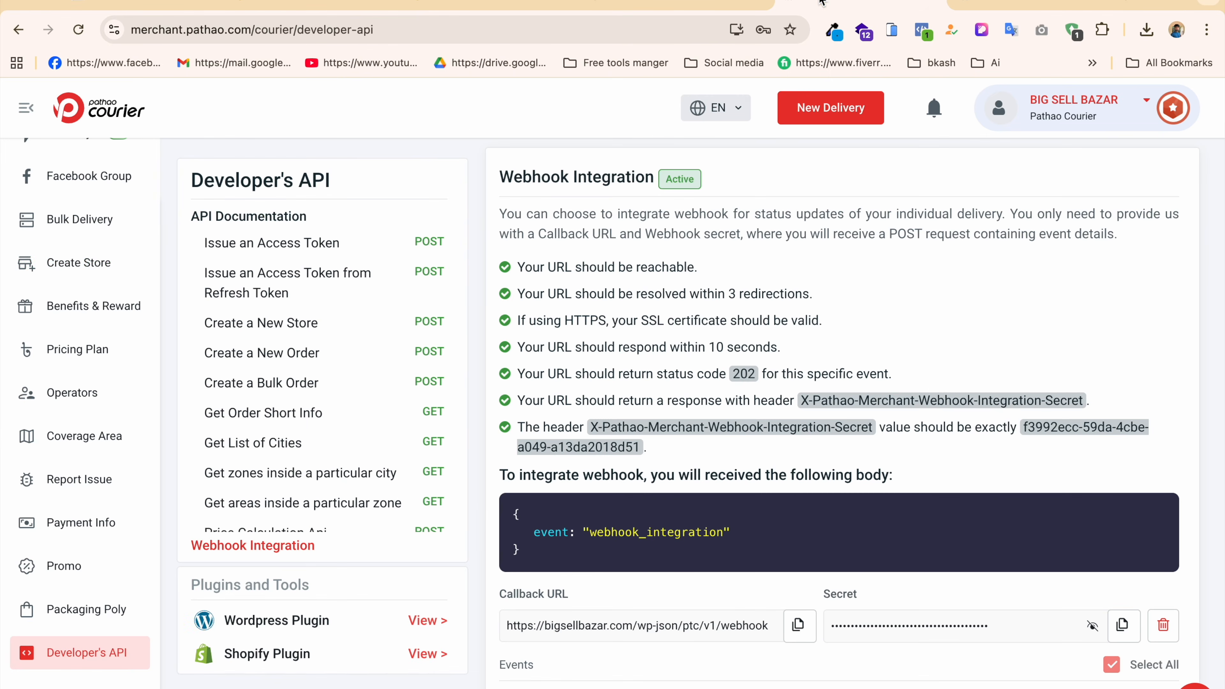
scroll(90, 270, up, 6)
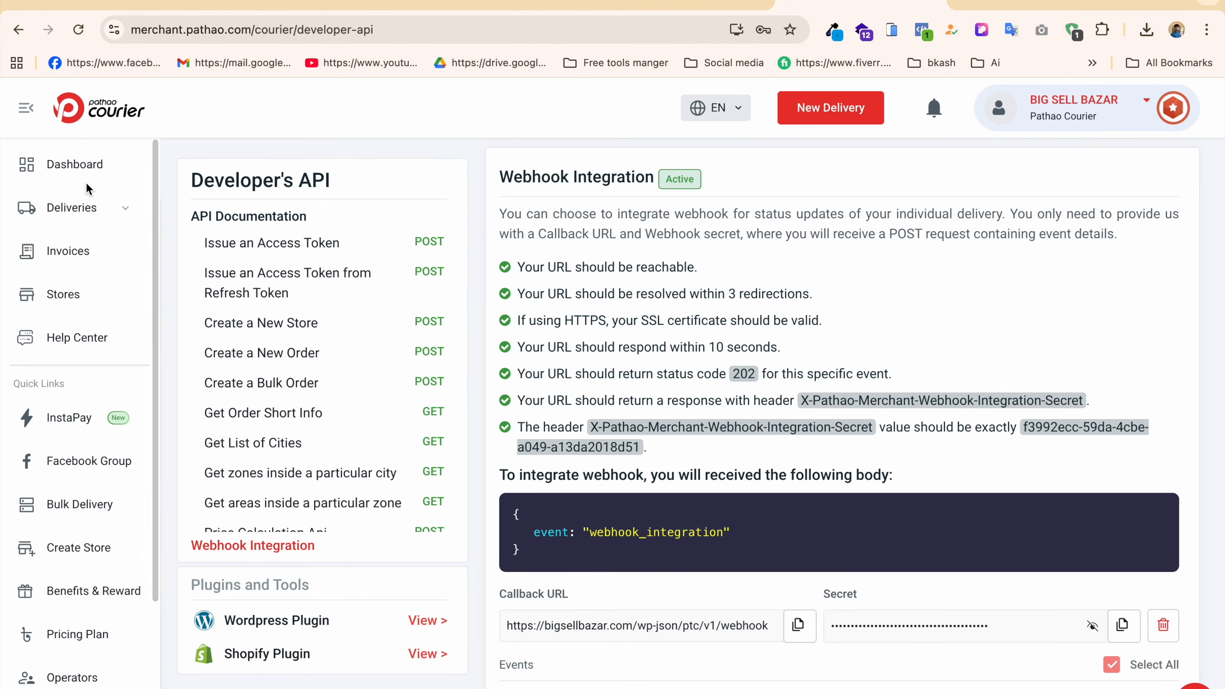
click(83, 169)
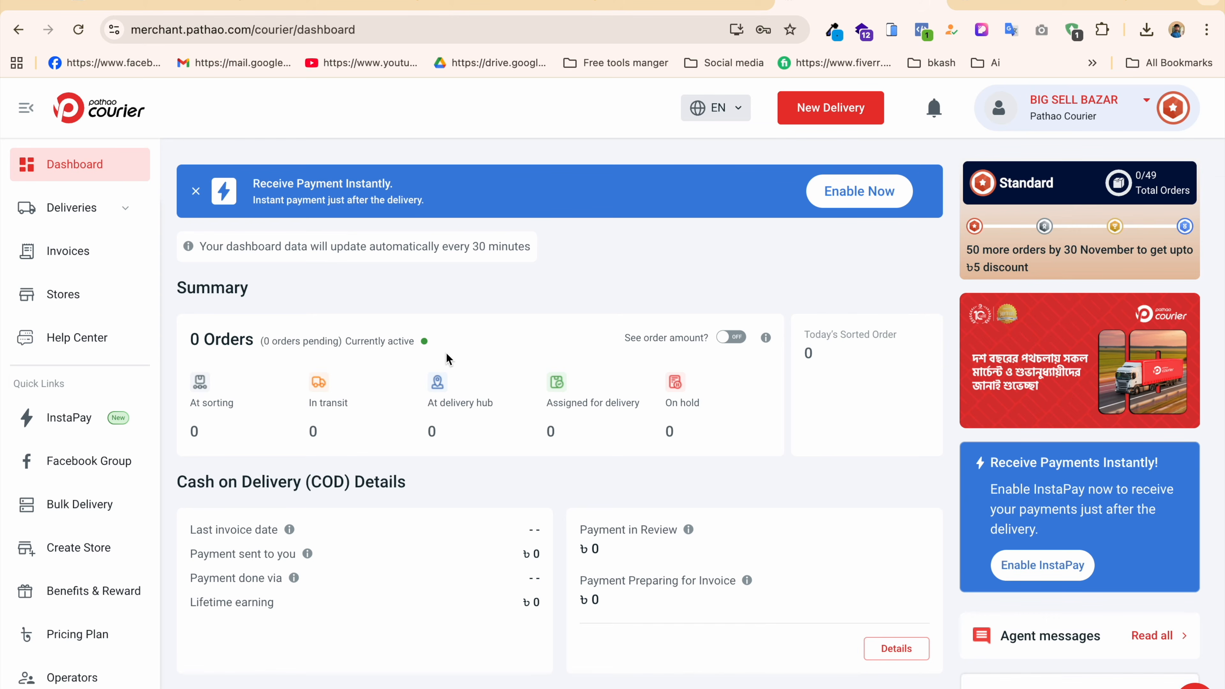
scroll(446, 355, down, 2)
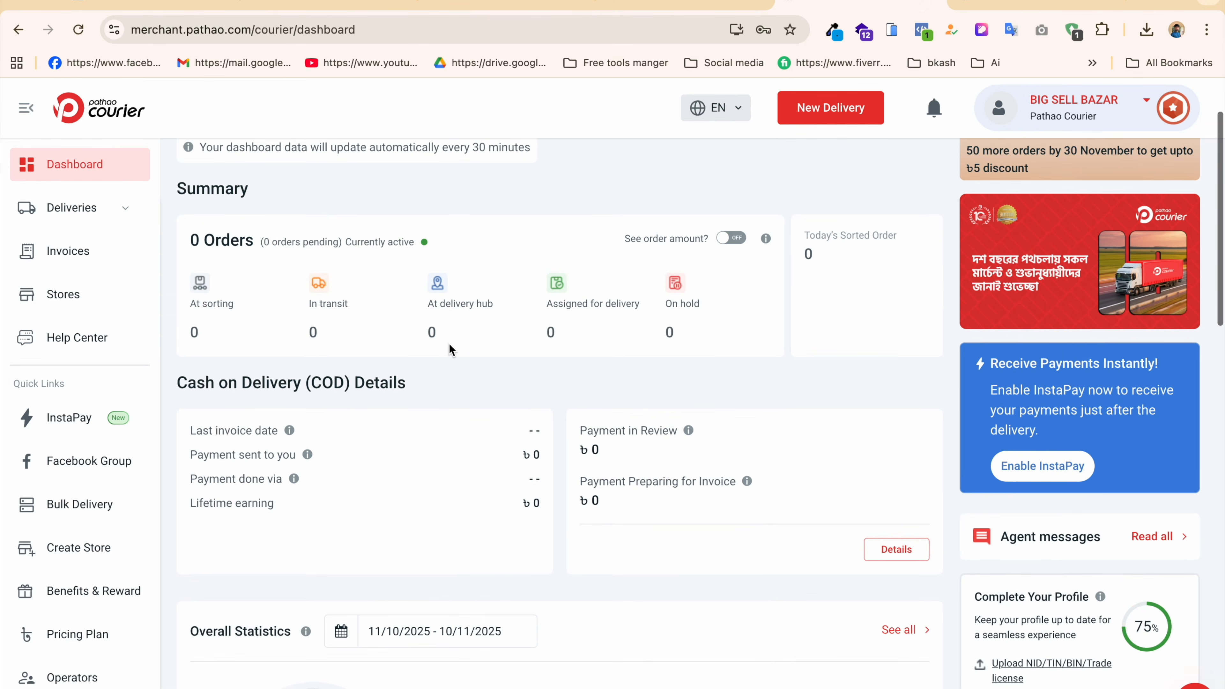
scroll(449, 345, down, 10)
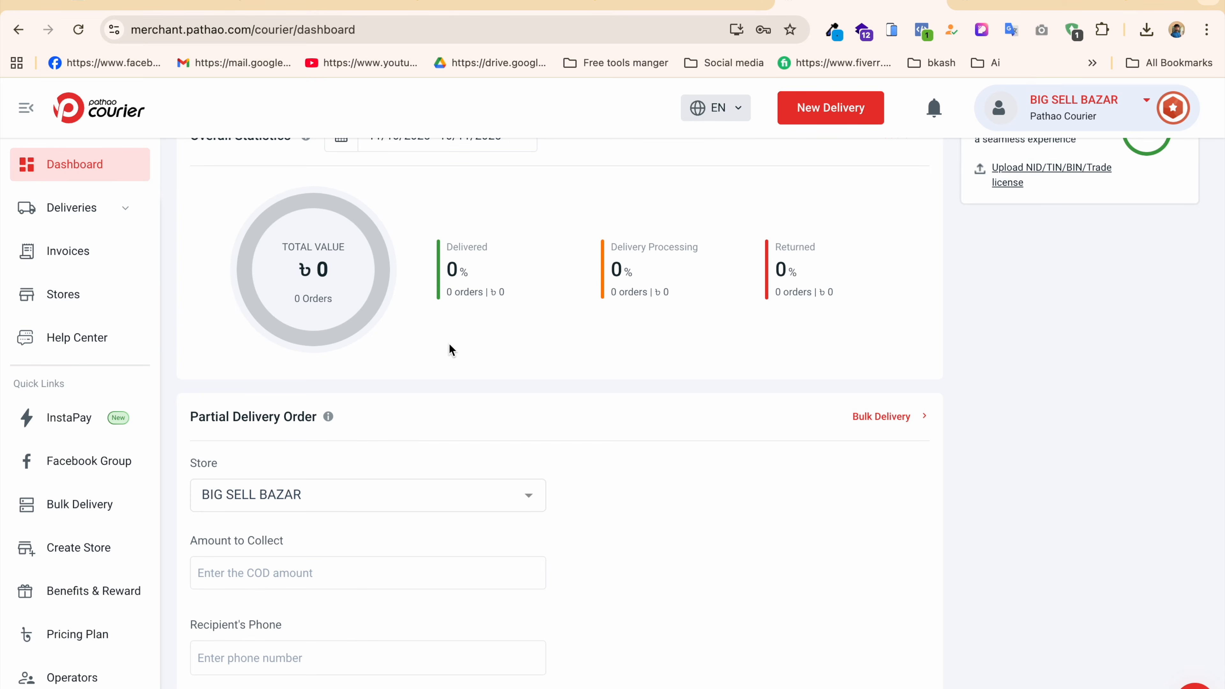
click(91, 207)
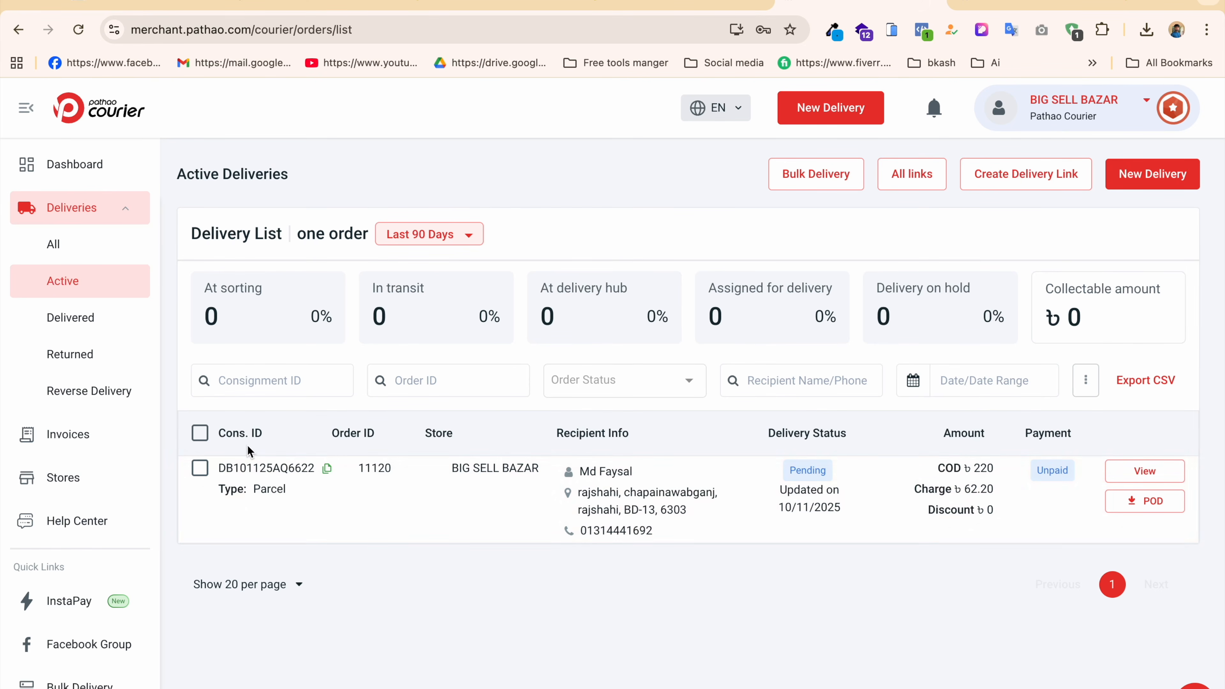
click(201, 468)
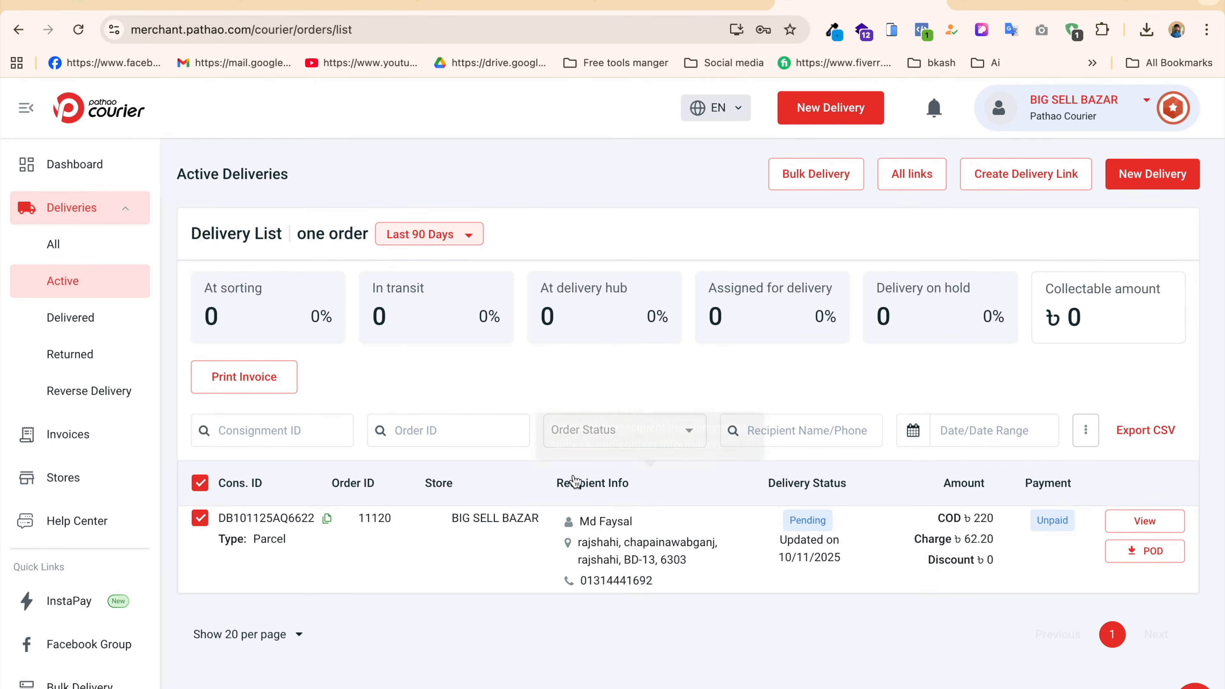